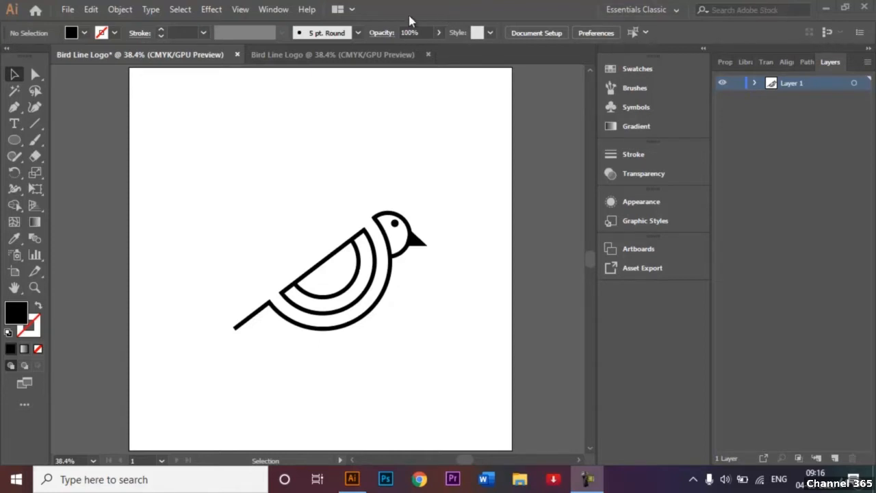
Step: In the blank Bird Line Logo document, set up the Ellipse tool with no fill and a 10 pt black stroke
left_click(352, 54)
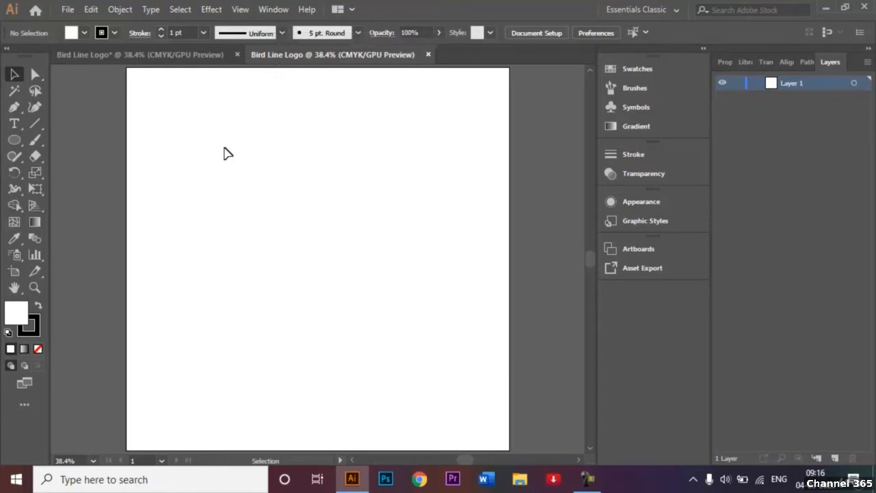
left_click(11, 141)
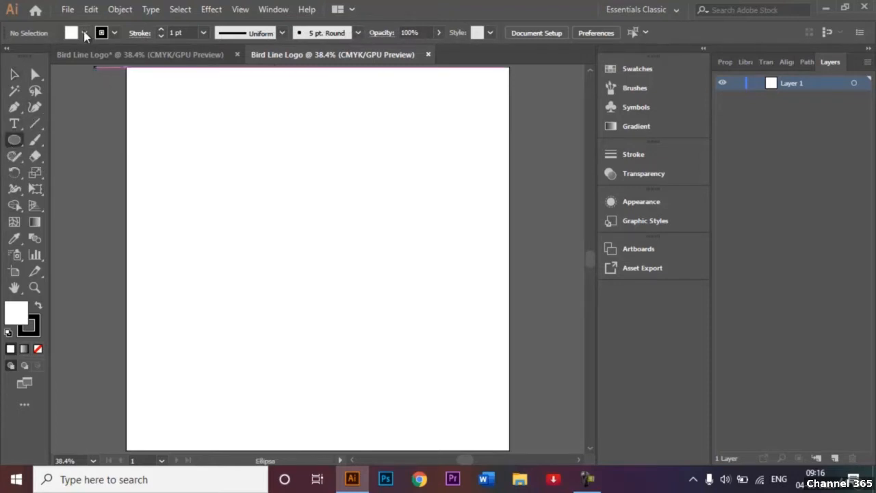
left_click(84, 33)
left_click(9, 57)
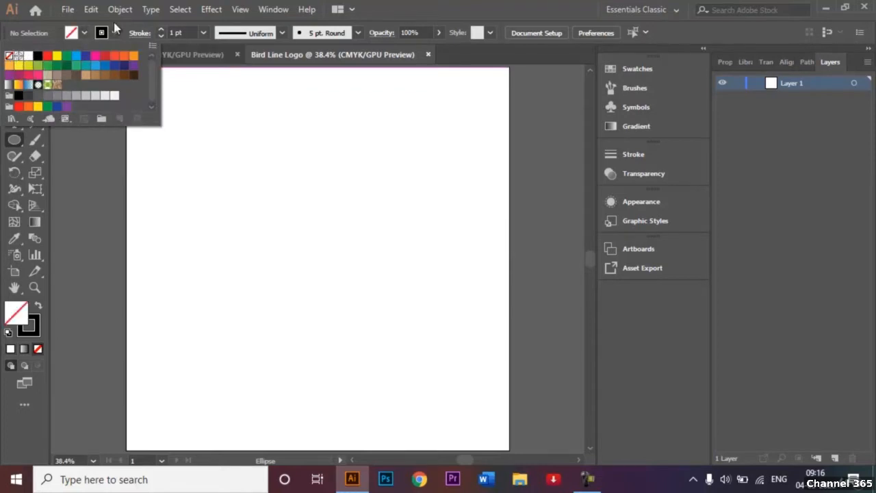
left_click(203, 33)
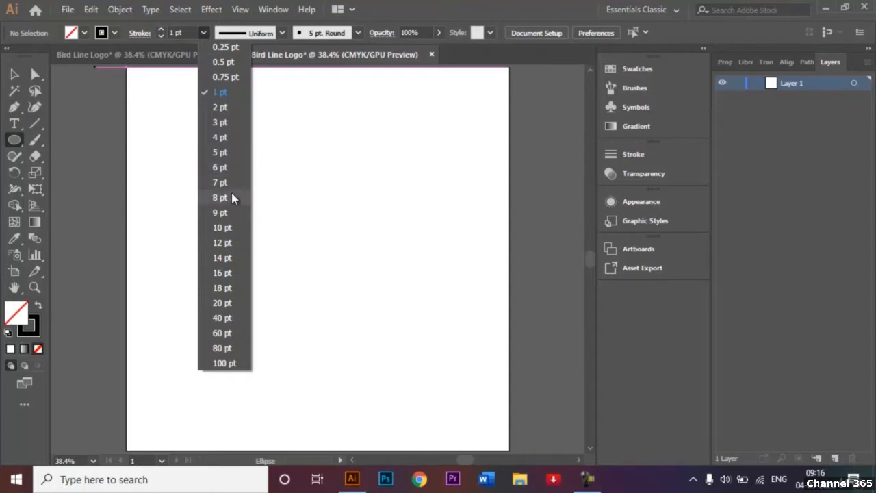
left_click(230, 230)
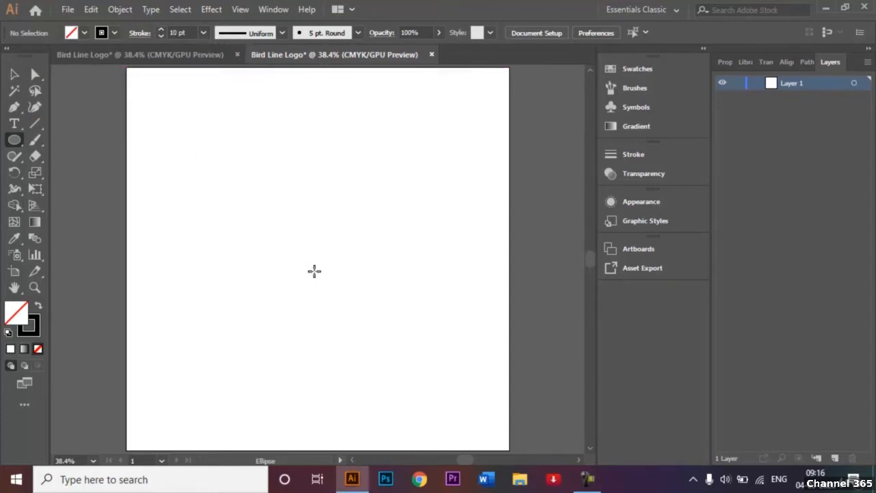
left_click(241, 9)
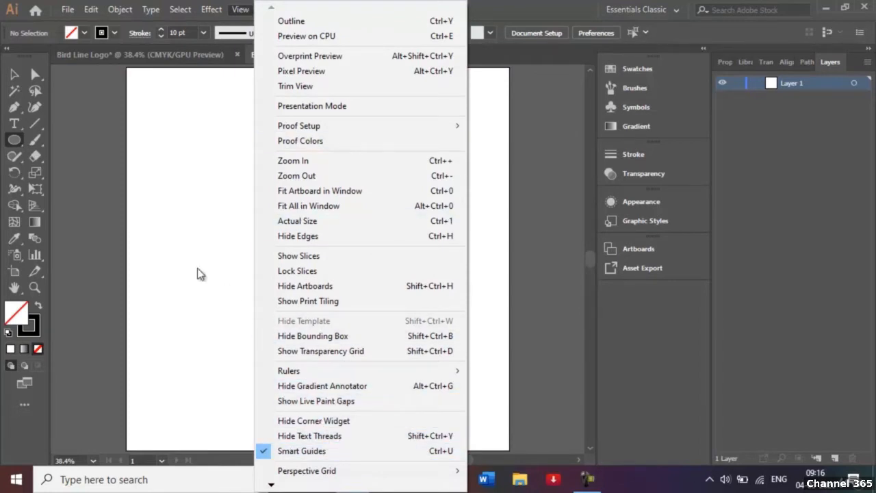
left_click(549, 244)
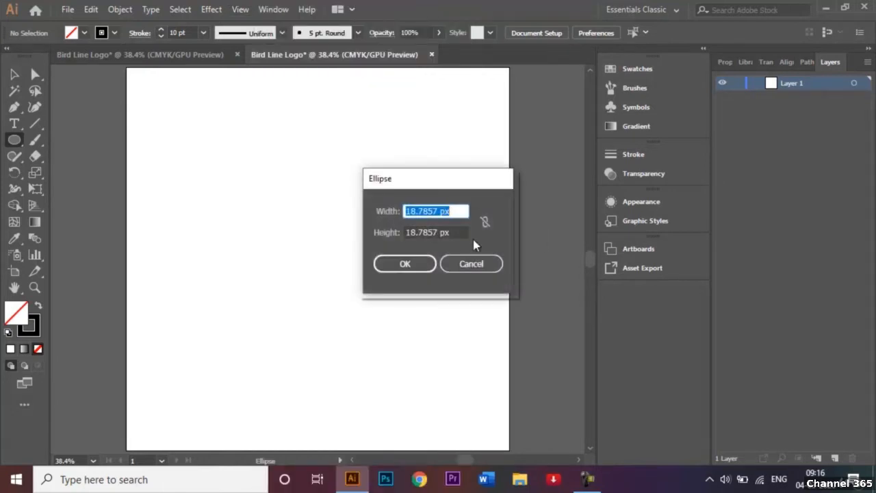
left_click(469, 265)
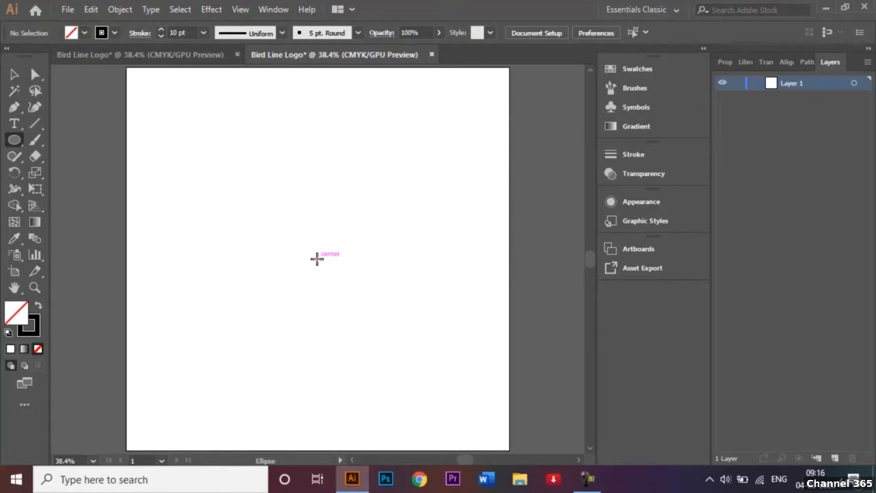
Step: Draw a circle outward from the centre of the artboard and paste a copy of it in front
left_click_drag(317, 258, 354, 313)
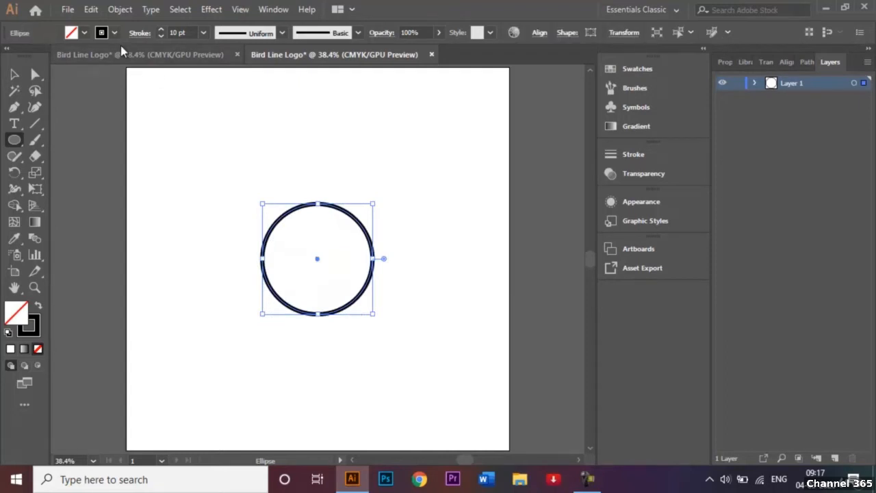
left_click(14, 74)
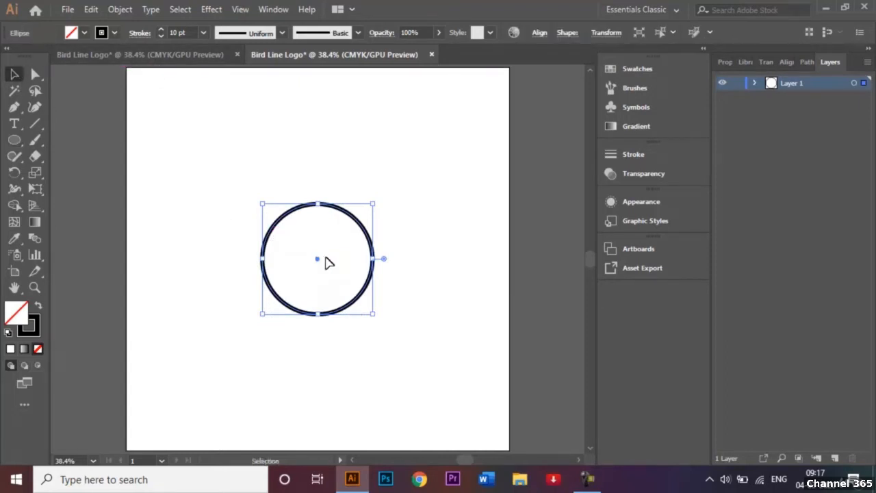
left_click(91, 10)
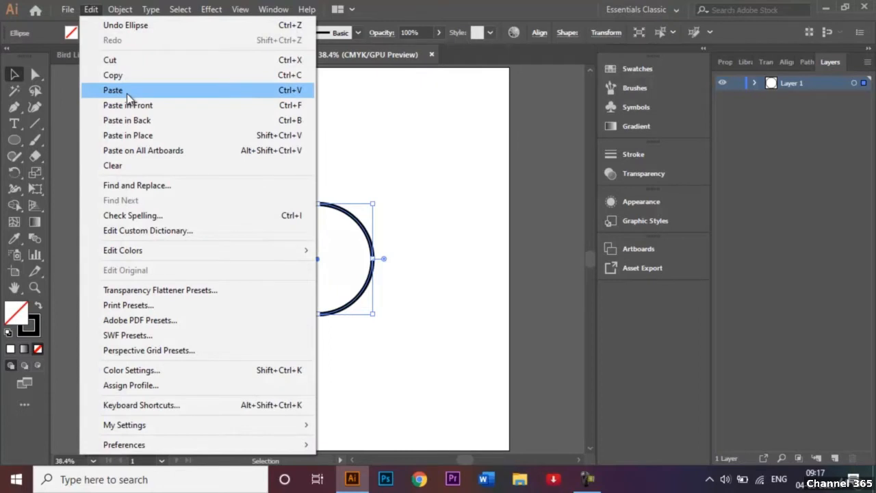
left_click(90, 10)
left_click(89, 9)
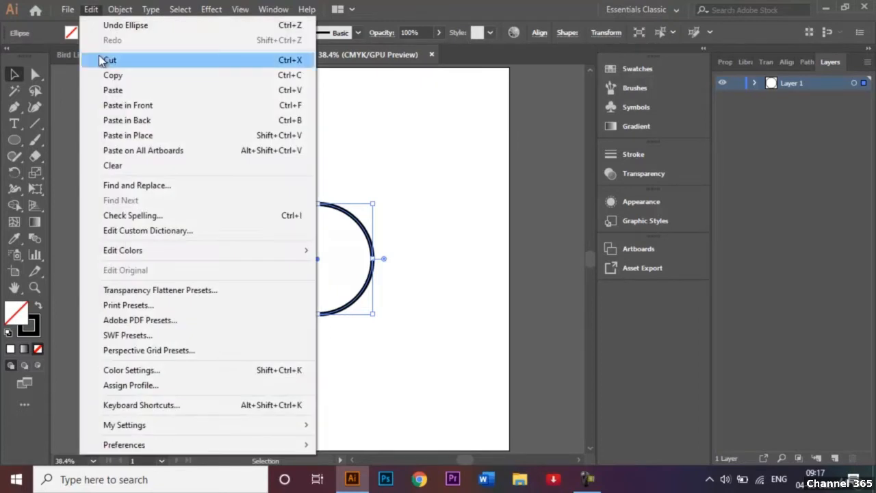
left_click(130, 105)
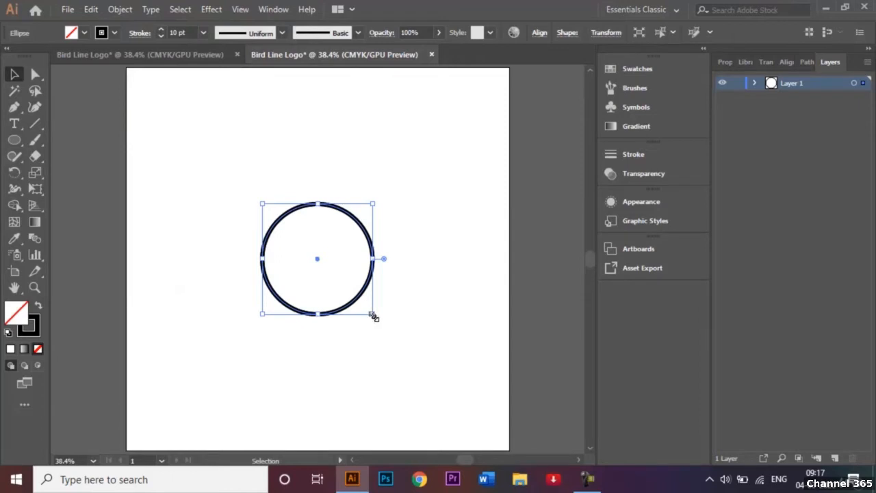
Step: Scale the pasted circle down to fit inside the original and align both circles' centres horizontally and vertically
left_click_drag(372, 314, 345, 285)
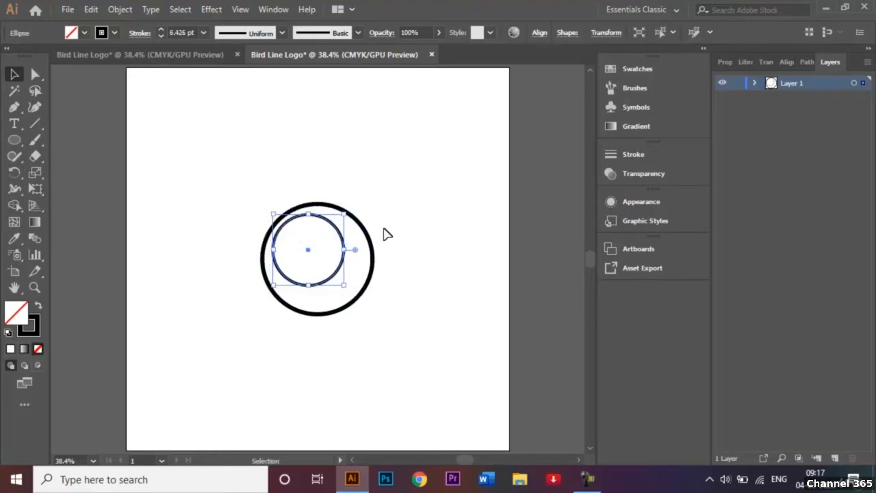
left_click_drag(295, 174, 329, 290)
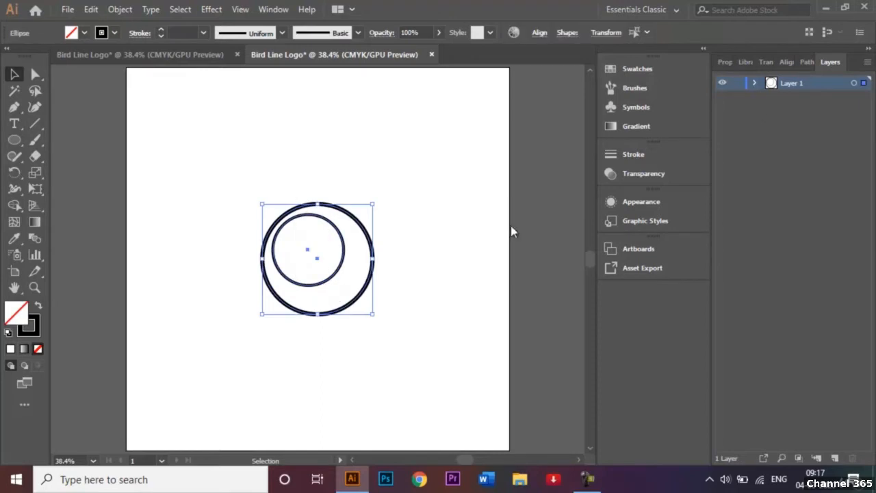
left_click(785, 62)
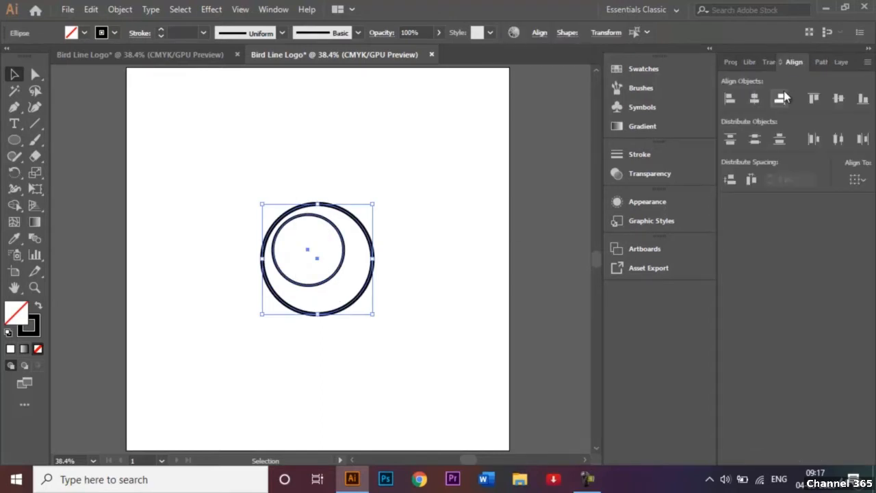
left_click(755, 99)
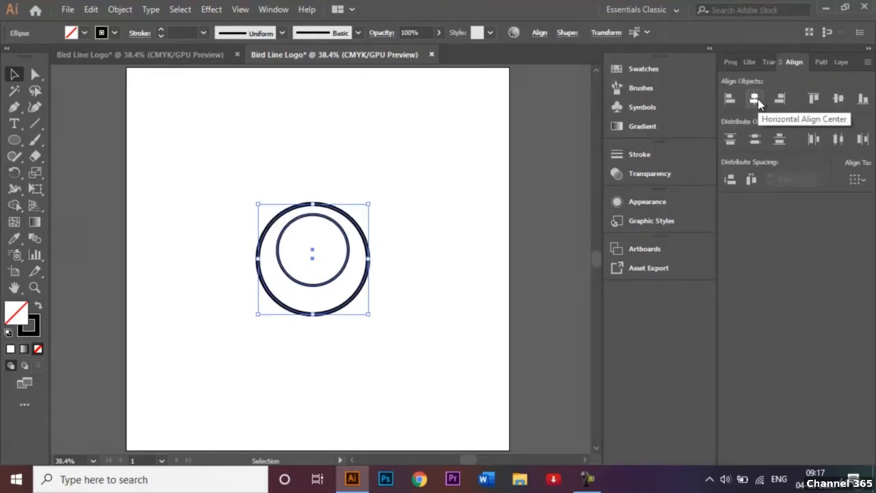
left_click(839, 100)
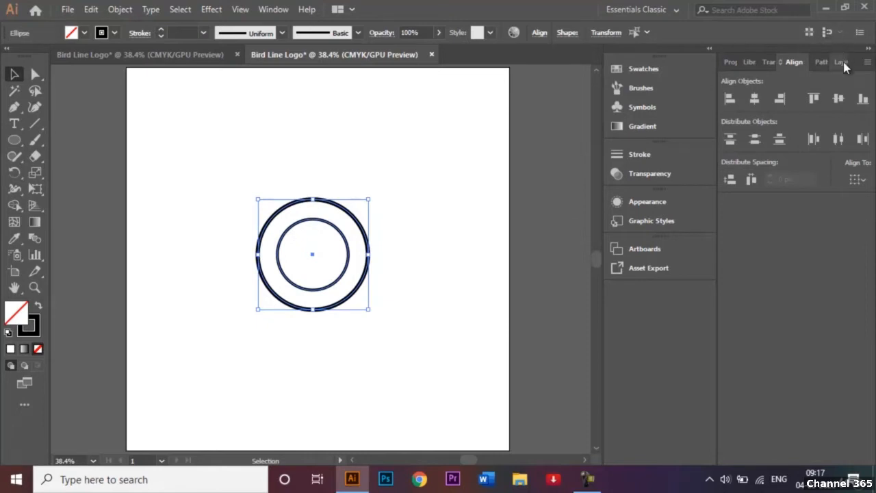
right_click(844, 63)
left_click(551, 120)
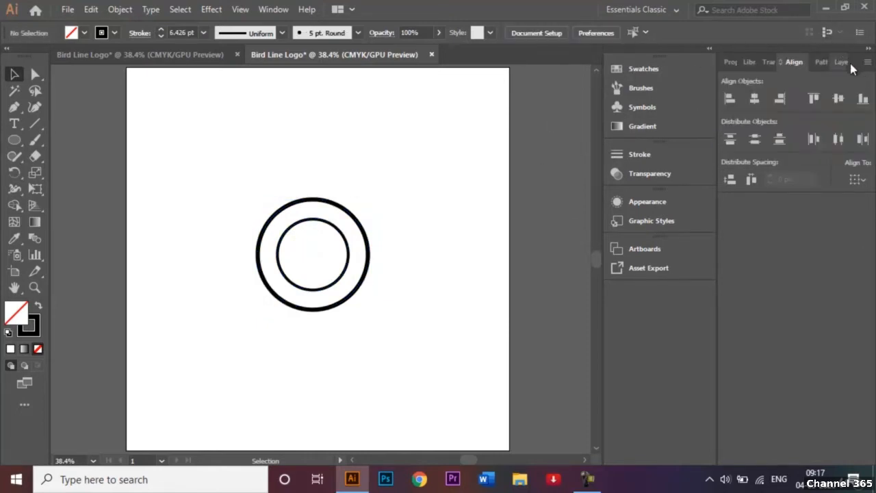
left_click(841, 63)
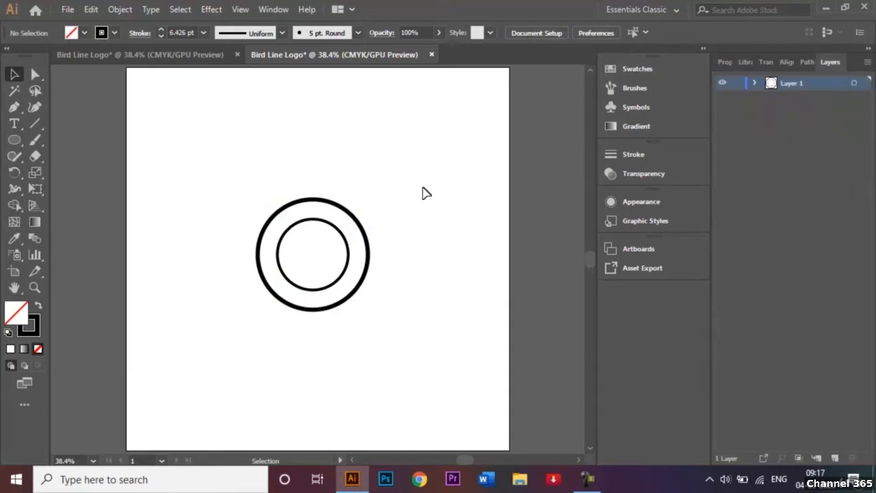
Step: Set the inner circle's stroke weight to 10 pt to match the outer circle
left_click(347, 215)
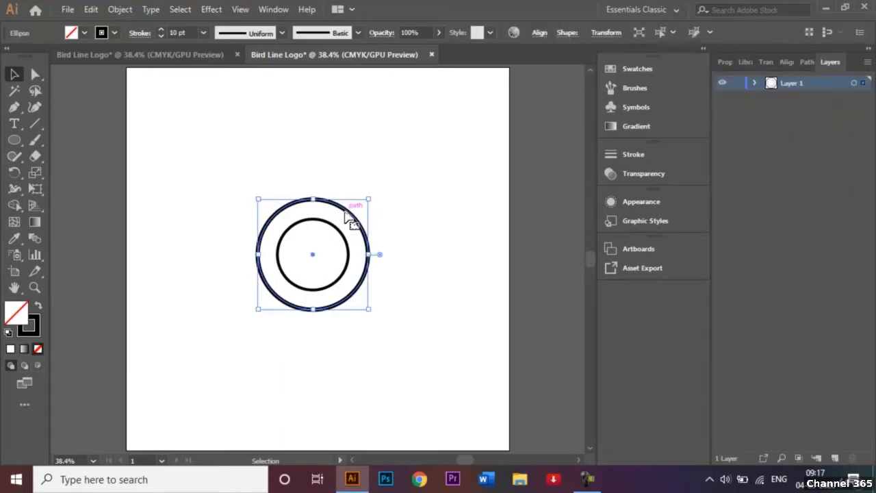
left_click(225, 185)
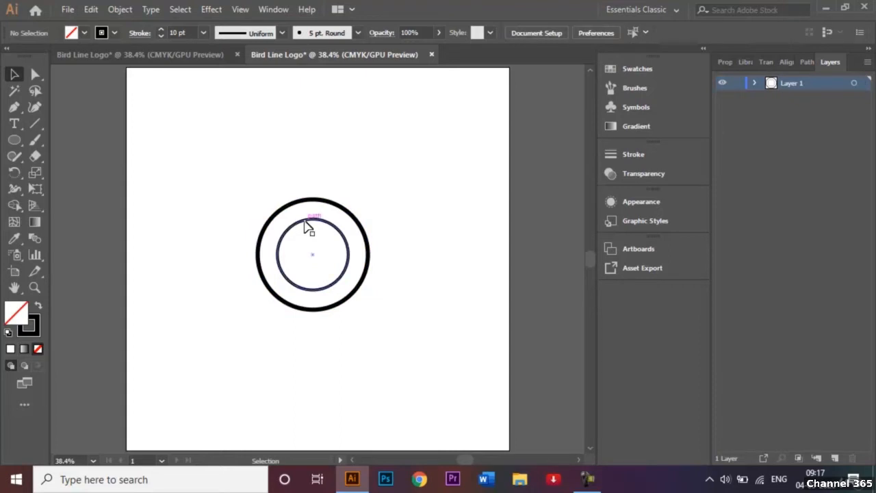
left_click(306, 222)
left_click(204, 33)
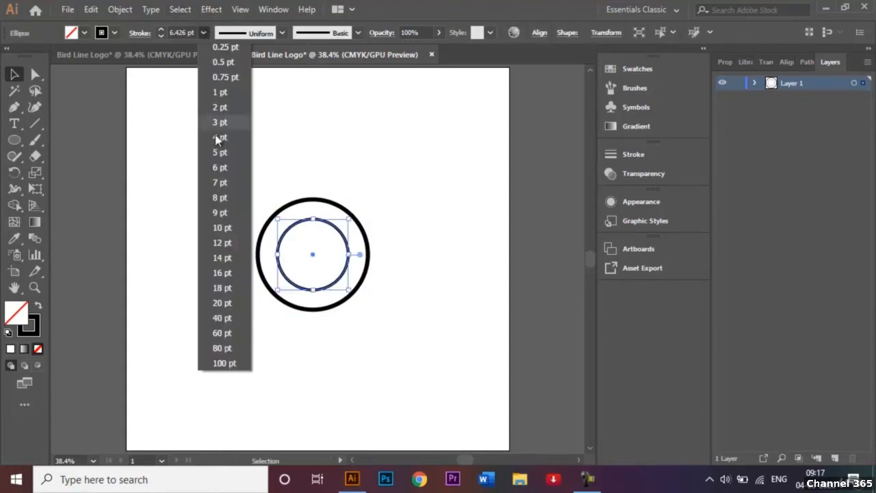
left_click(219, 228)
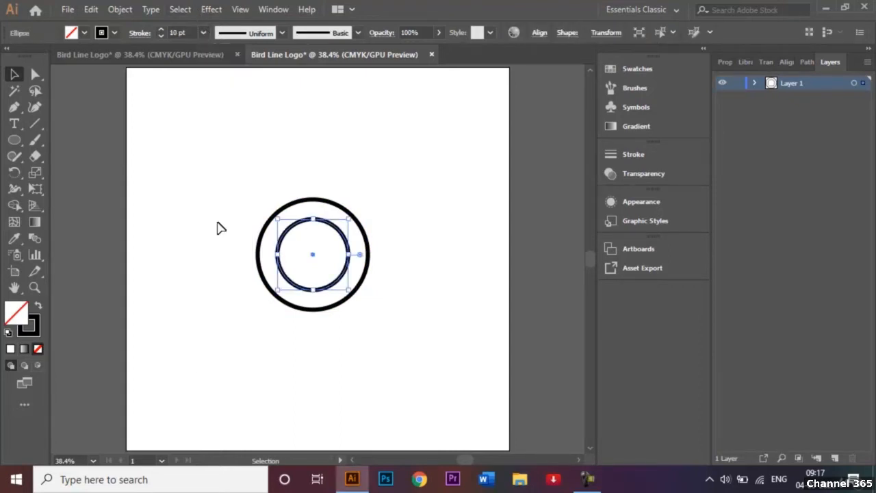
left_click(420, 220)
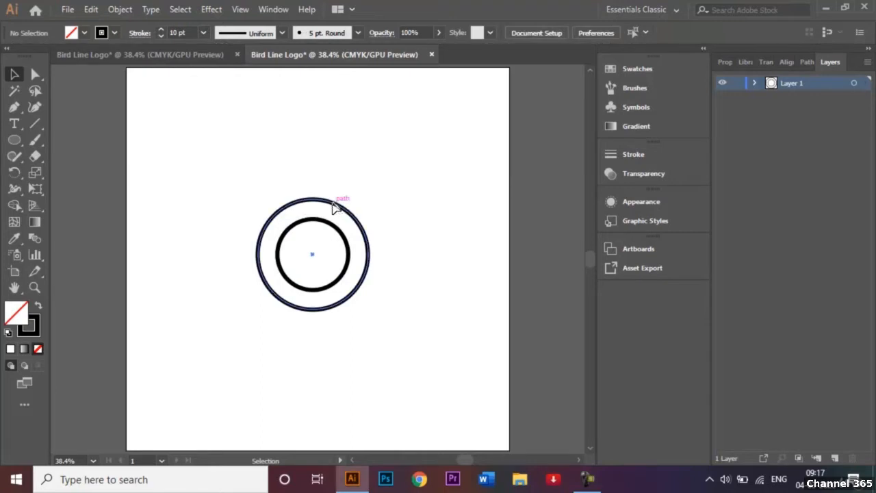
Step: Paste a copy of the outer circle in place and enlarge it about its centre to form a third concentric ring
left_click(336, 205)
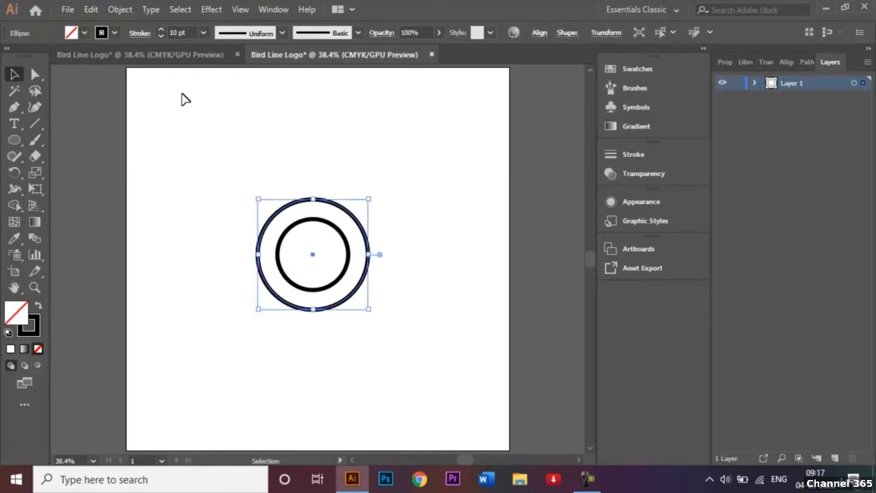
left_click(90, 10)
left_click(127, 75)
left_click(93, 9)
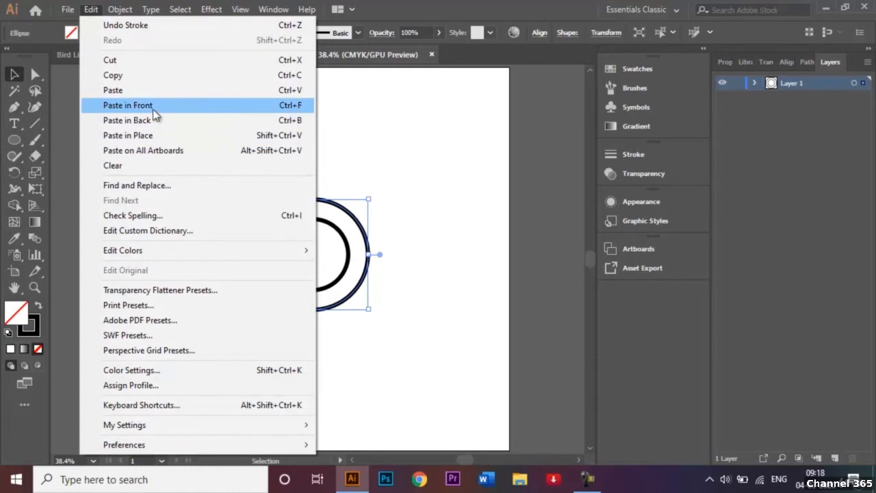
left_click(156, 136)
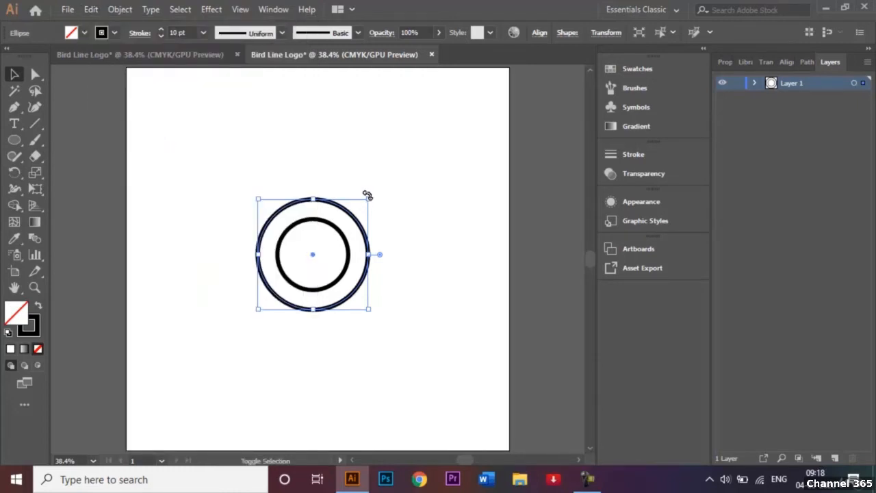
left_click_drag(369, 198, 402, 185)
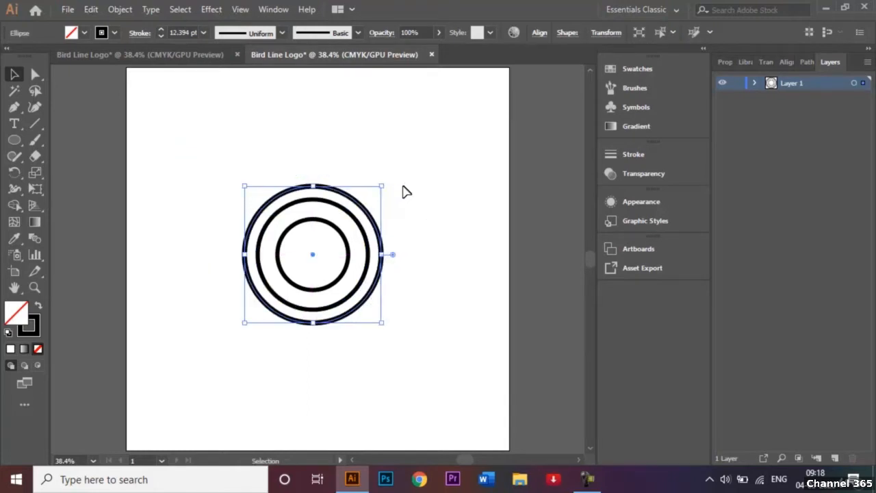
Step: Set the new outermost circle's stroke weight to 10 pt
left_click(203, 33)
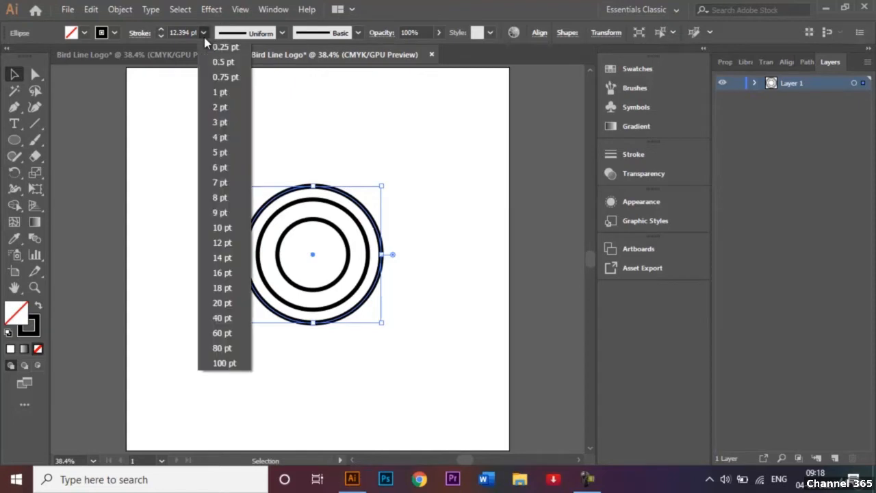
left_click(233, 227)
left_click(453, 176)
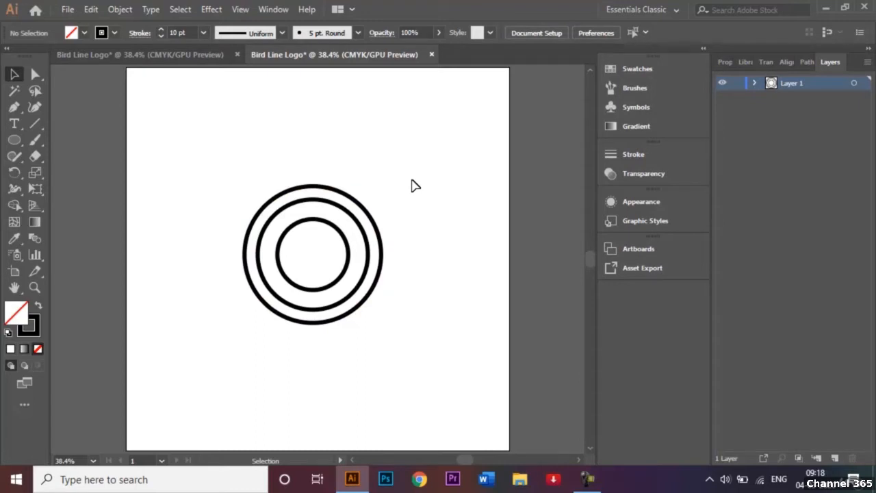
Step: Enlarge the outermost circle slightly about its centre to widen the gap between rings, and reset its stroke weight to 10 pt
left_click(363, 197)
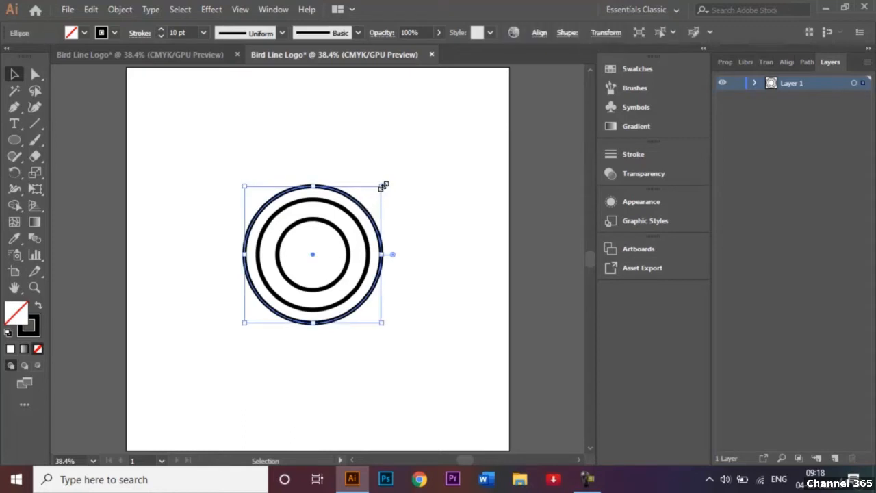
left_click_drag(383, 186, 402, 176)
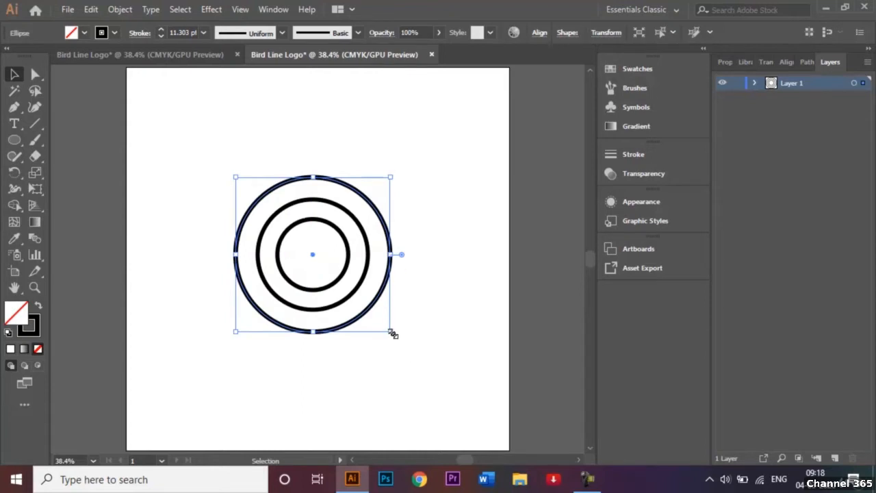
left_click_drag(390, 332, 386, 324)
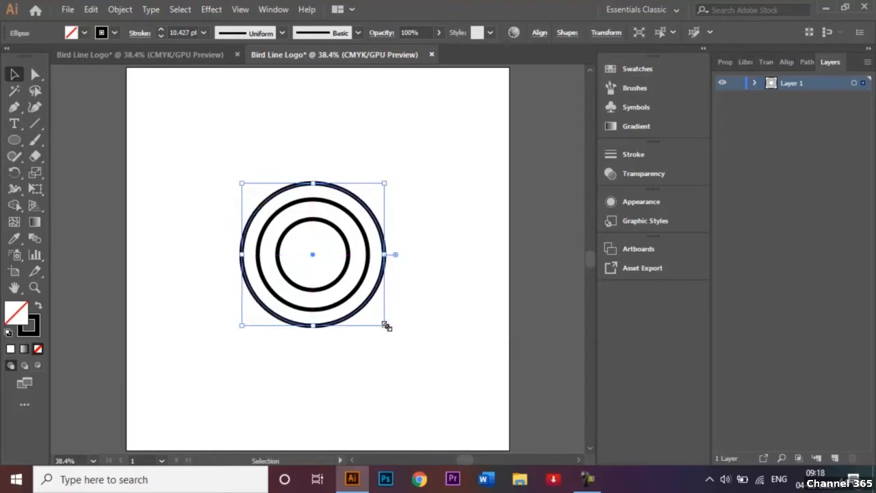
left_click(203, 33)
left_click(229, 227)
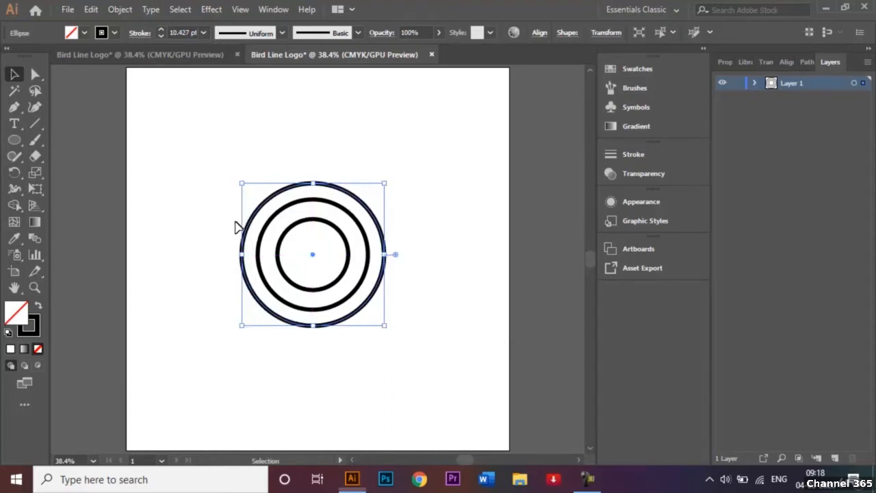
Step: Draw a straight 10 pt line diagonally up to the right through the rings' shared centre, extending past the outermost circle at both ends
left_click(367, 160)
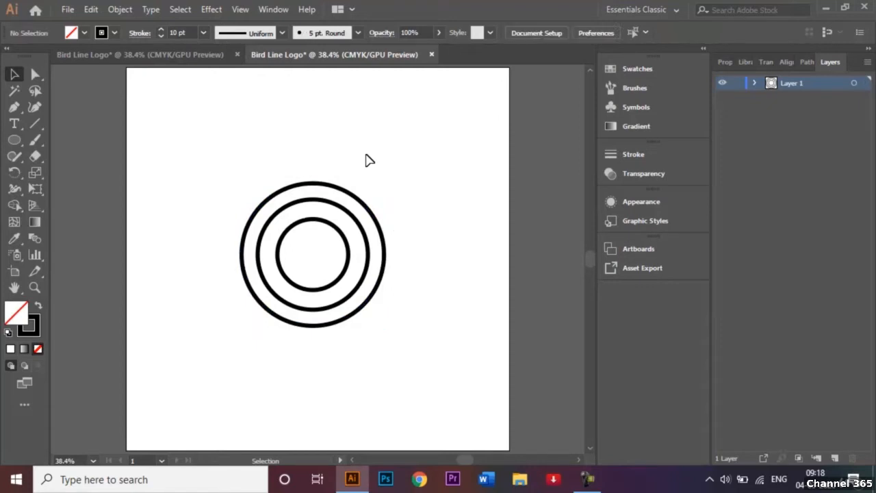
left_click(35, 124)
left_click(231, 317)
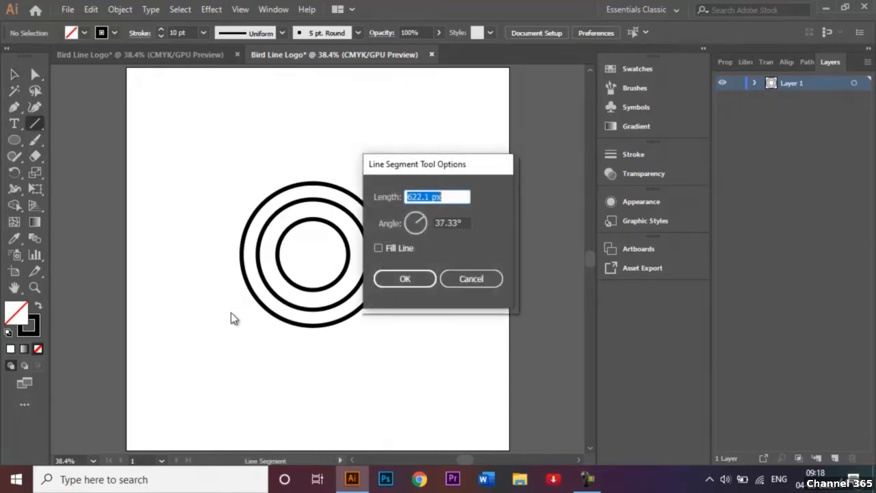
left_click(465, 276)
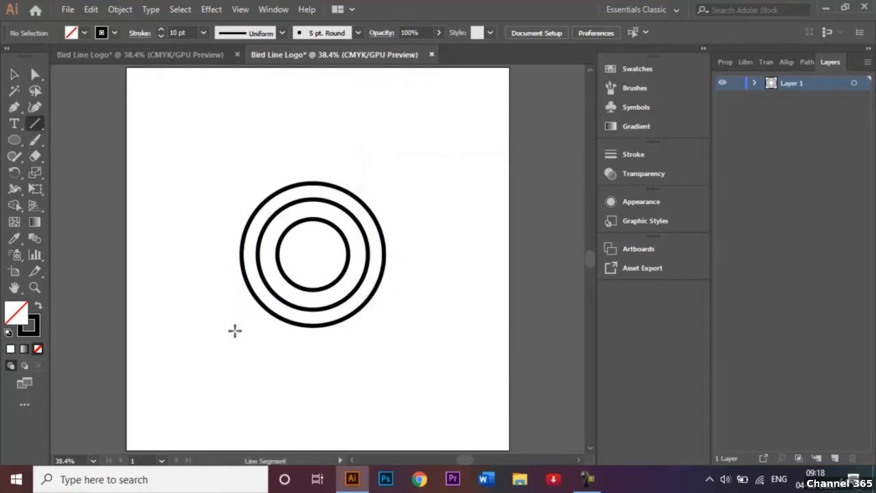
mouse_move(230, 334)
left_mouse_down()
mouse_move(415, 166)
mouse_move(403, 168)
left_mouse_up()
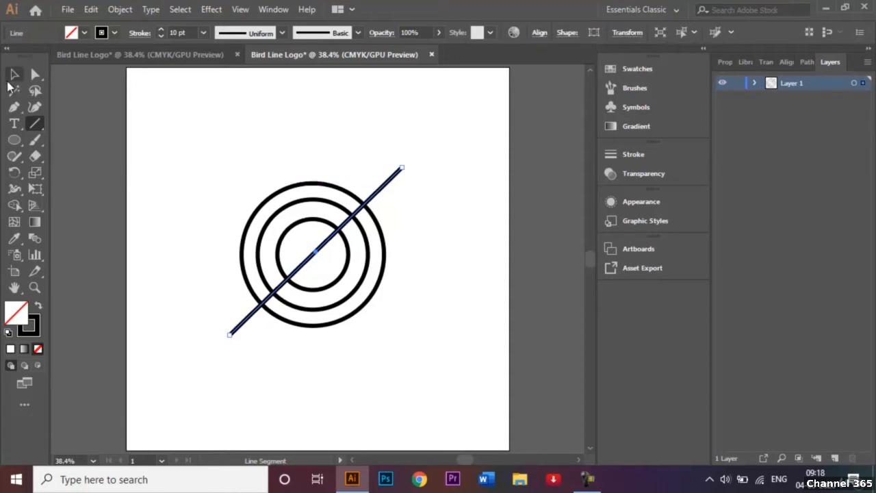
right_click(191, 142)
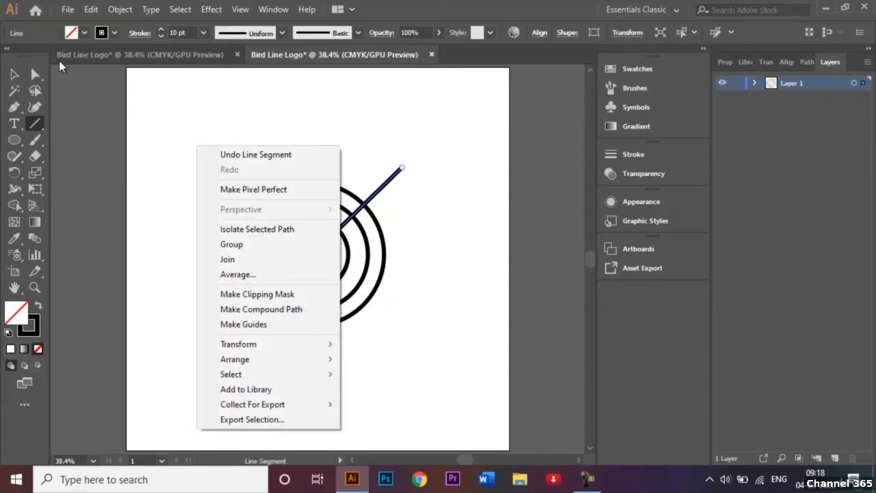
left_click(15, 77)
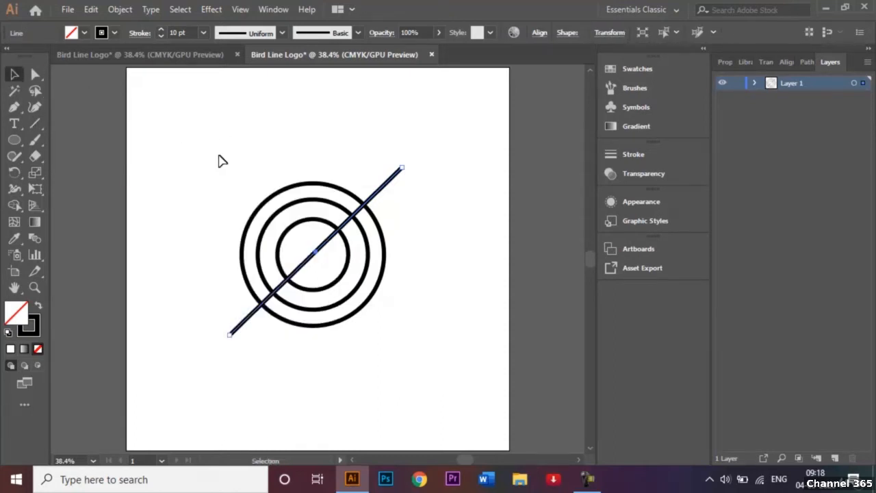
Step: Select the diagonal line and all three circles and expand their fill and stroke into shapes
left_click_drag(219, 160, 438, 387)
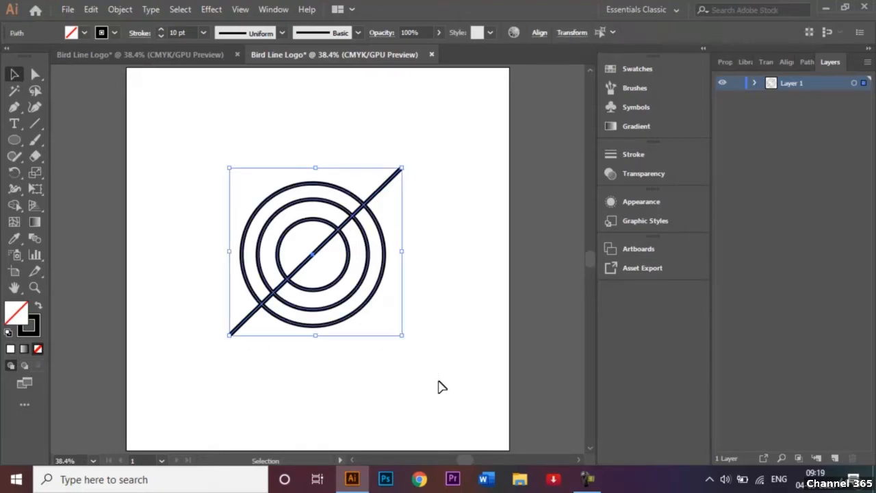
left_click(118, 11)
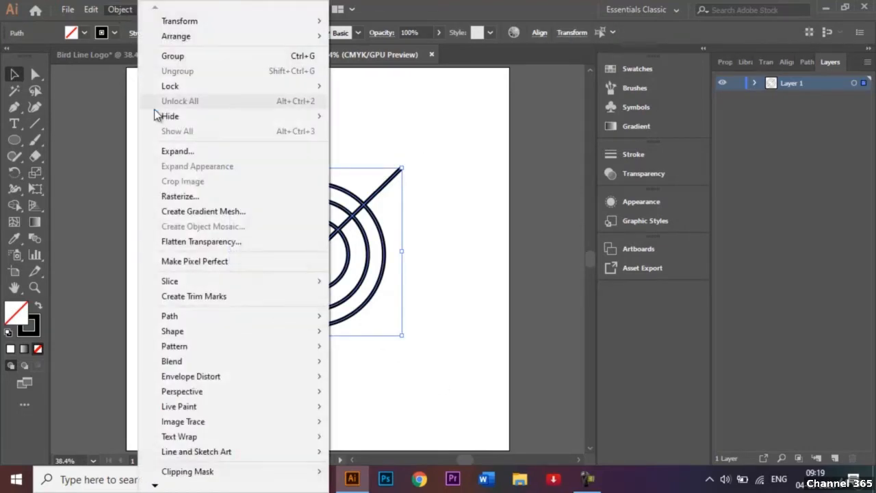
left_click(176, 151)
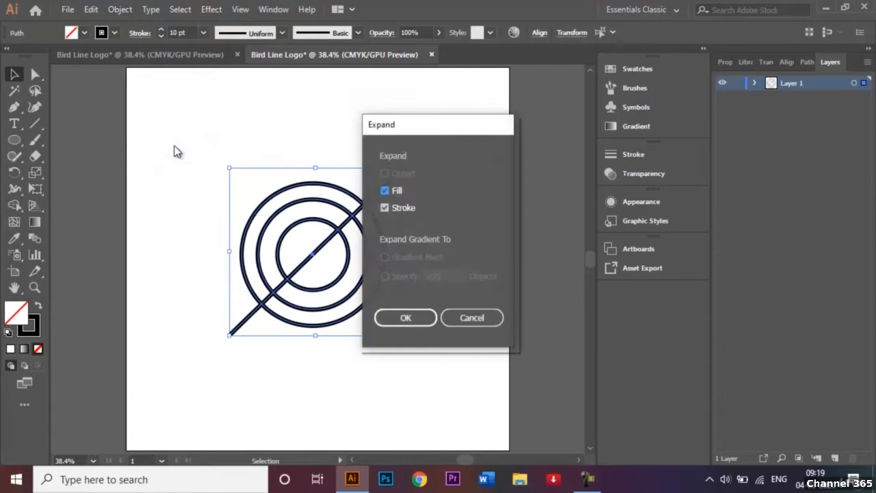
left_click(420, 319)
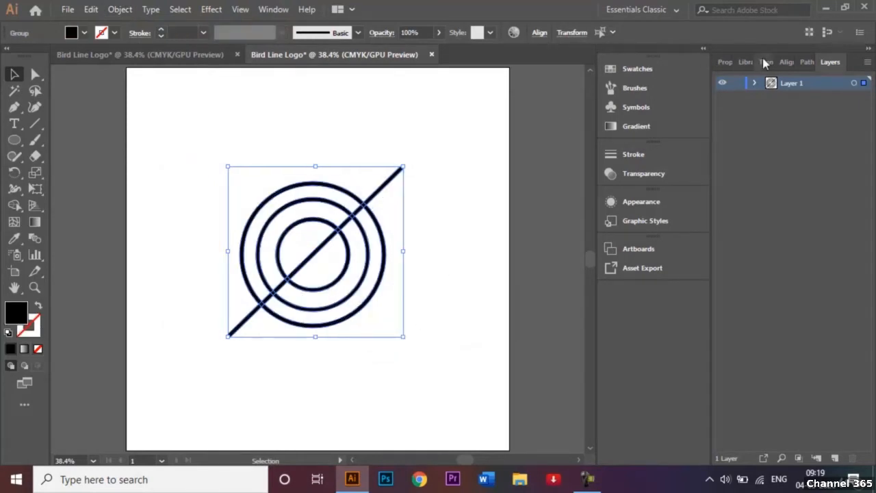
Step: Divide the expanded artwork with Pathfinder, ungroup the resulting pieces, and clear the selection
left_click(810, 62)
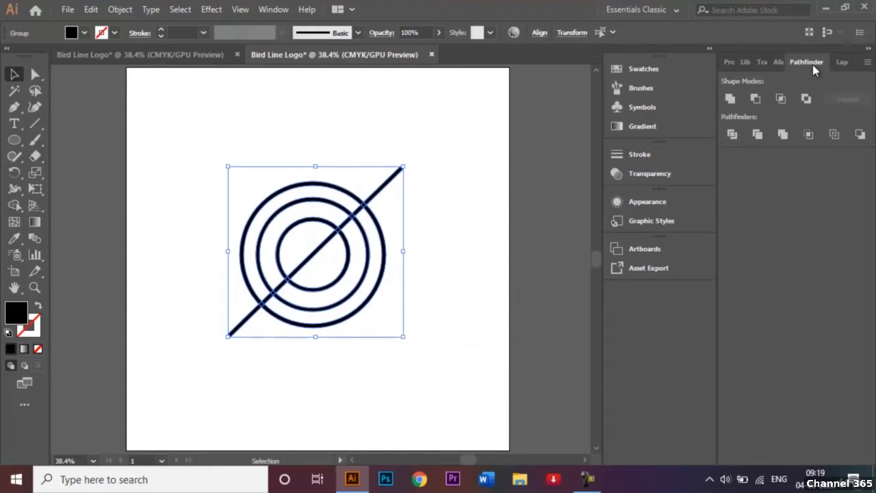
left_click(739, 135)
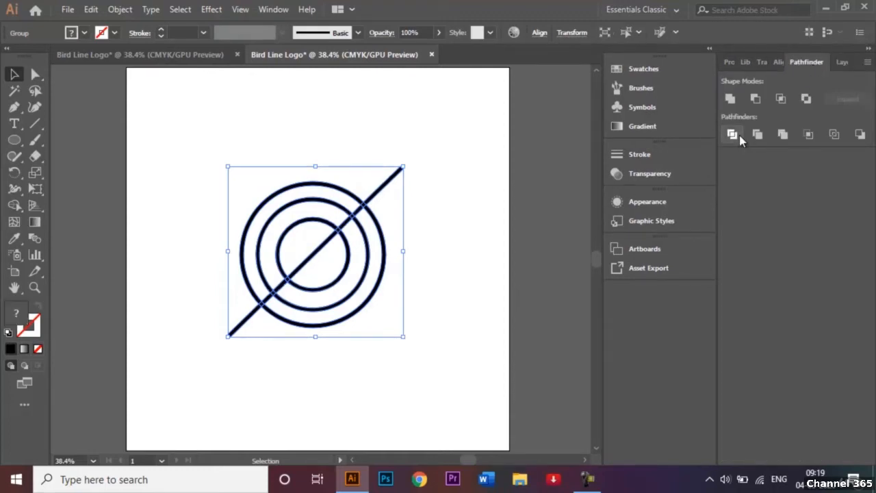
right_click(345, 272)
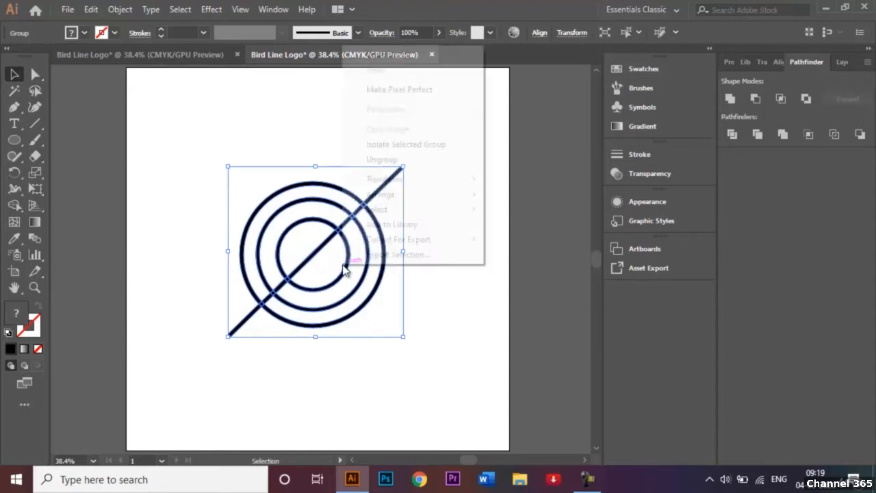
left_click(426, 158)
right_click(483, 236)
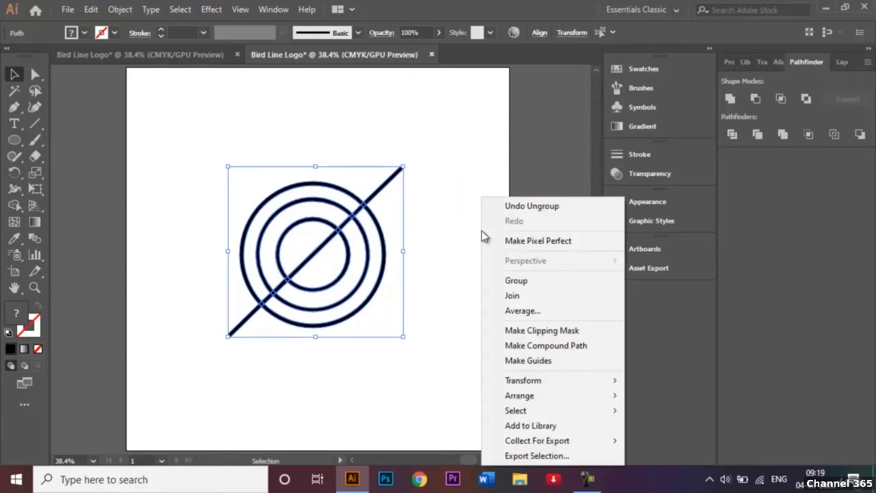
left_click(442, 223)
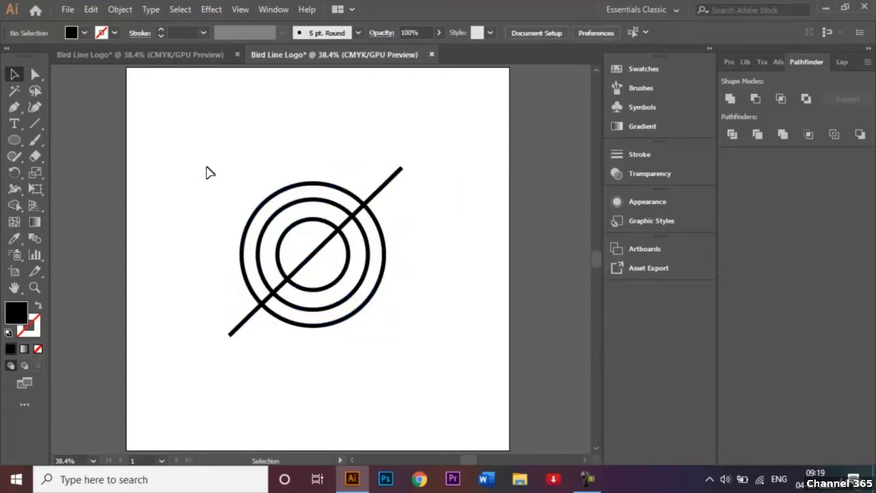
Step: Delete the ring halves above the diagonal line and the line's upper end that extends beyond the outermost ring
left_click_drag(218, 178, 297, 249)
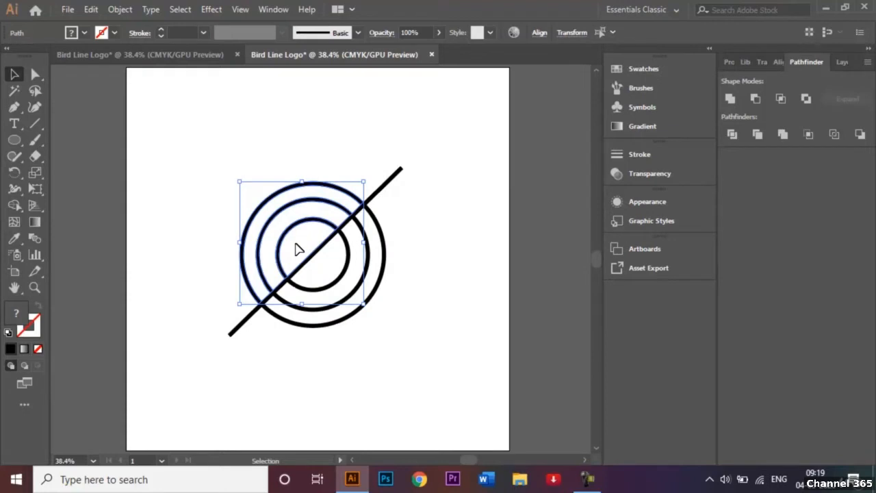
key("Delete")
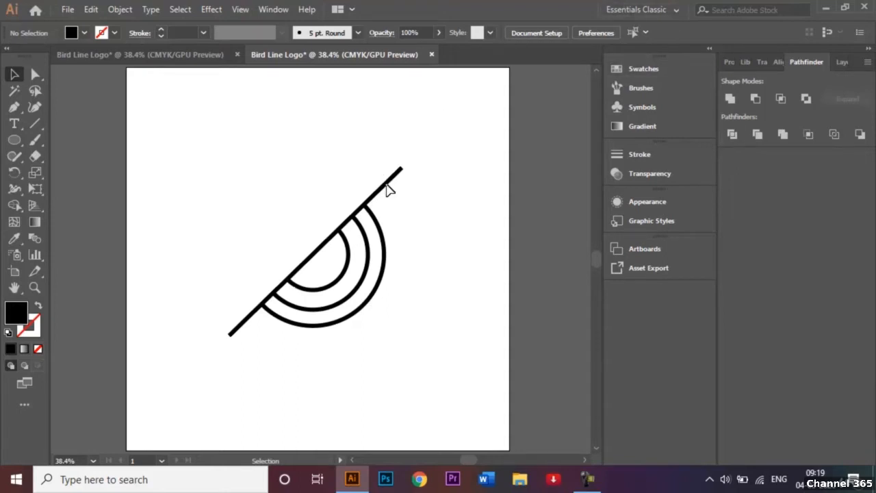
left_click(386, 184)
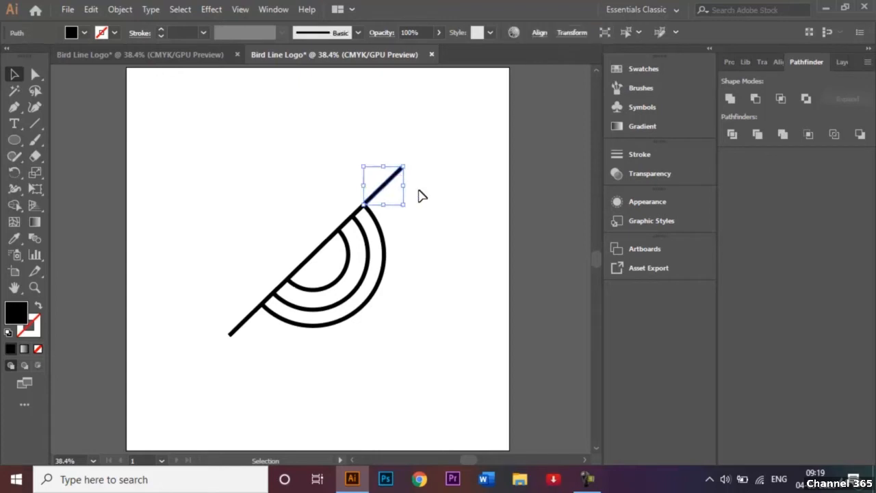
key("Delete")
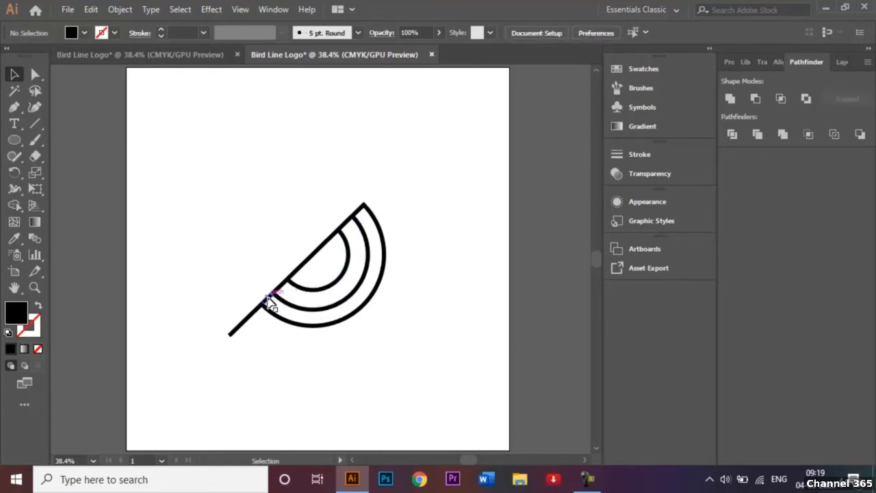
Step: Try removing the diagonal's lower piece between the outer and middle rings and its upper piece between the middle and inner rings
left_click(269, 300)
key("Delete")
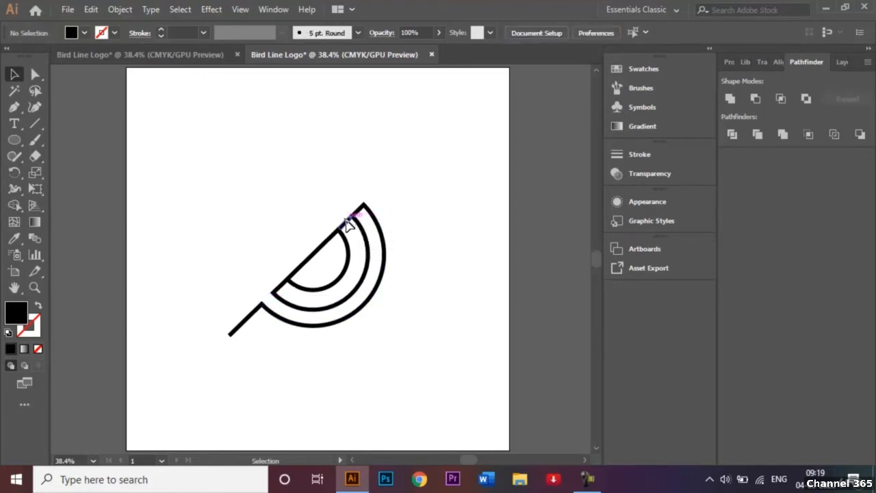
left_click(346, 224)
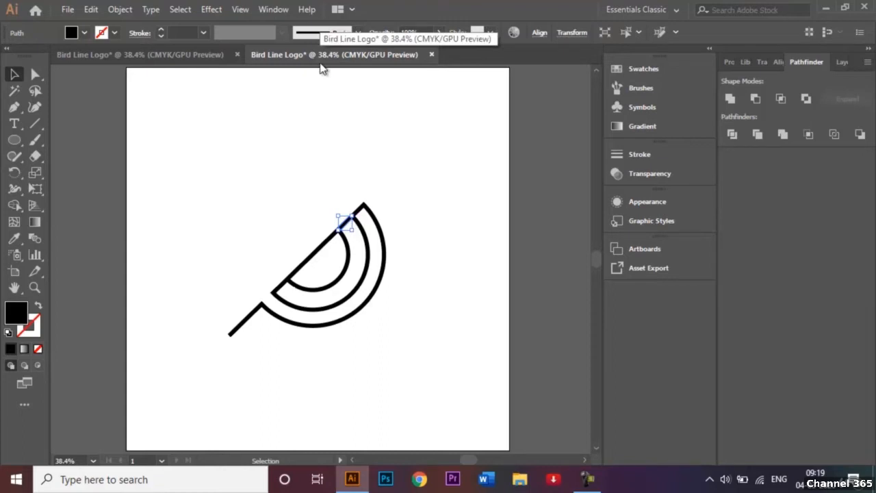
key("Delete")
Step: Check the finished bird in the other document, return to the working document, and undo the last deletion
left_click(158, 61)
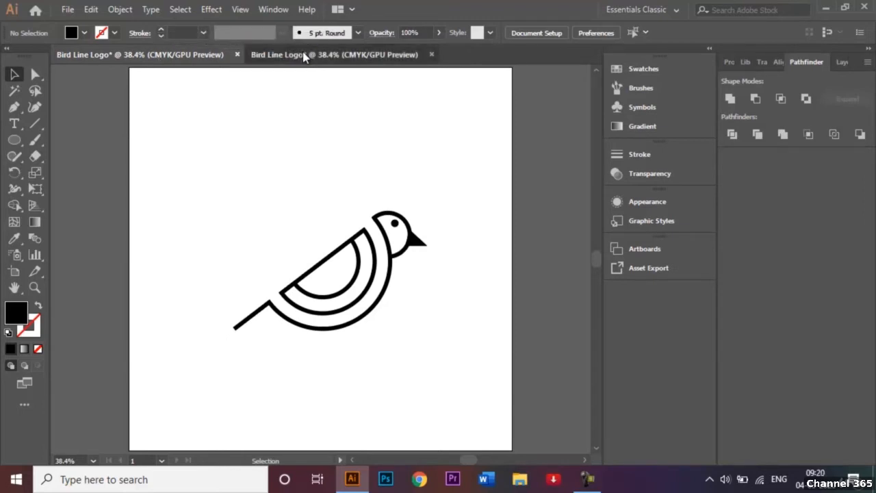
left_click(260, 54)
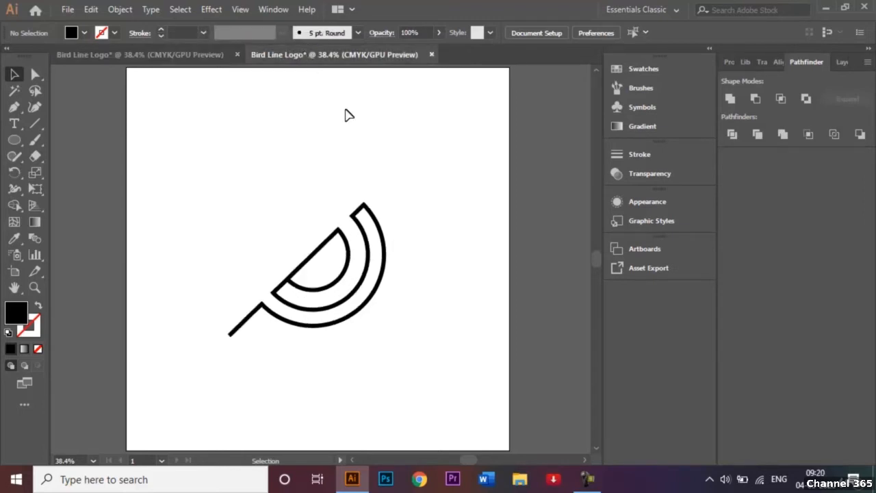
key("ctrl+z")
left_click(390, 153)
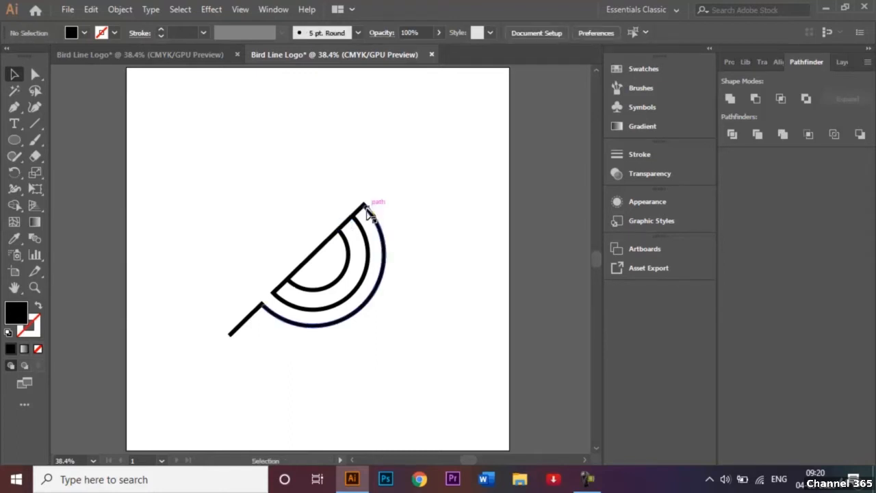
Step: Try deleting the diagonal's upper piece between the outer and middle rings, and undo the last two deletions
left_click(358, 211)
key("Delete")
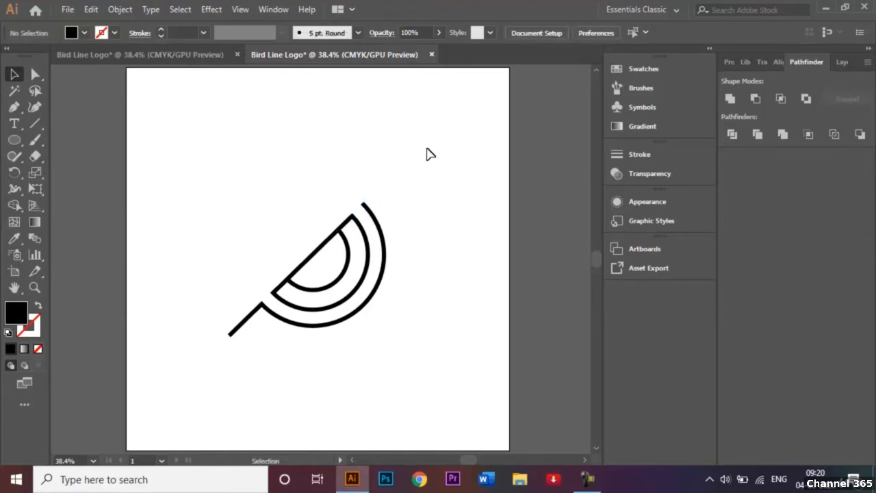
key("ctrl+z")
key("ctrl+z")
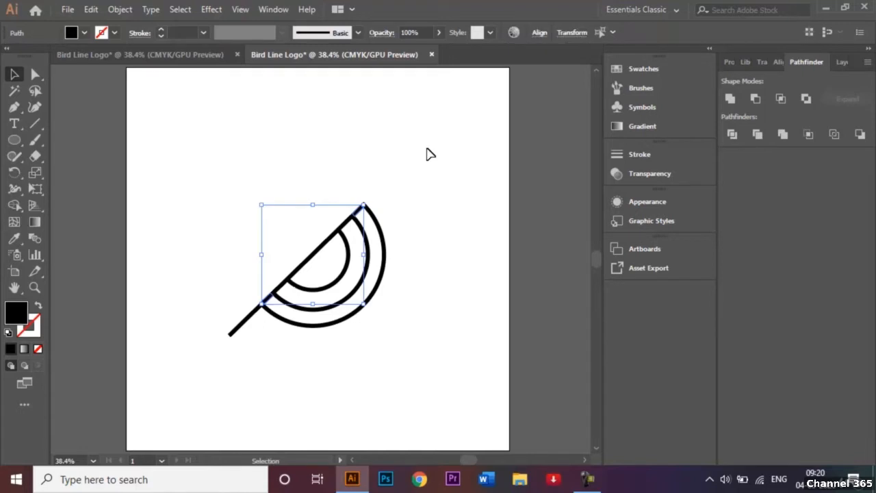
left_click(409, 159)
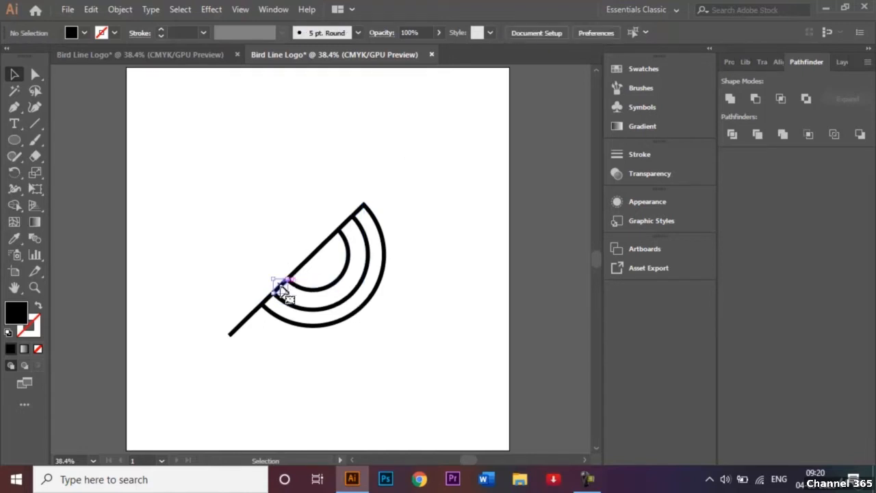
Step: Delete the diagonal's lower piece between the middle and inner rings and its upper piece between the outer and middle rings
left_click(280, 286)
key("Delete")
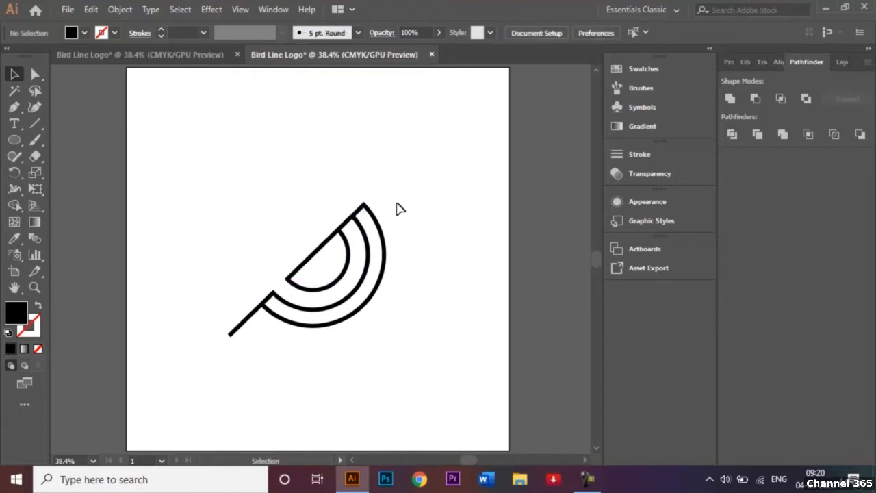
left_click(357, 210)
key("Delete")
Step: Show the layers and draw an unfilled circle with a black stroke over the outer arc's upper end for the bird's head
right_click(842, 63)
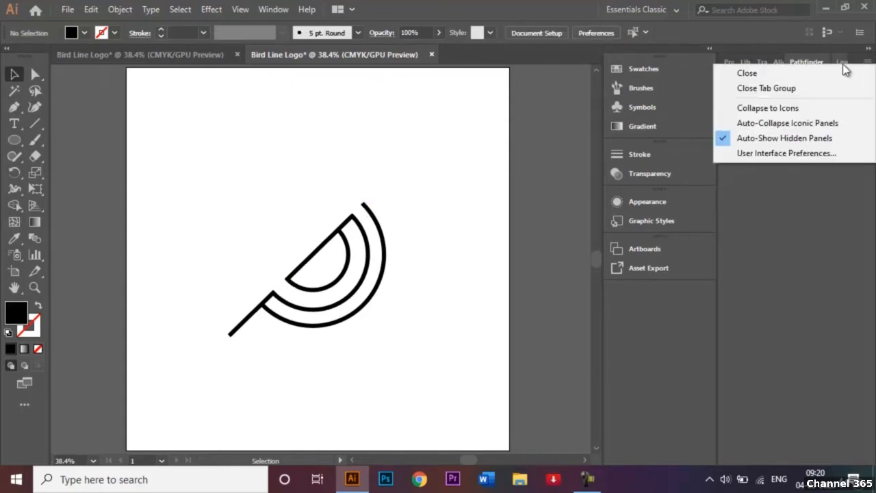
left_click(473, 137)
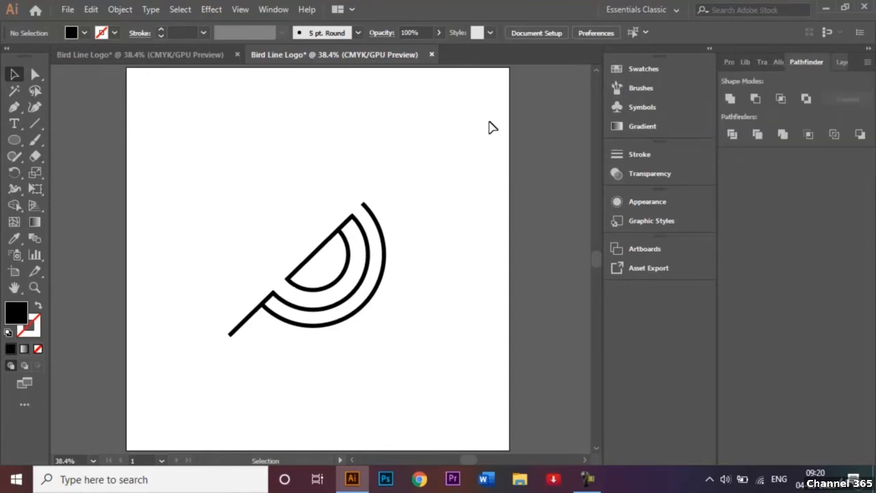
left_click(842, 62)
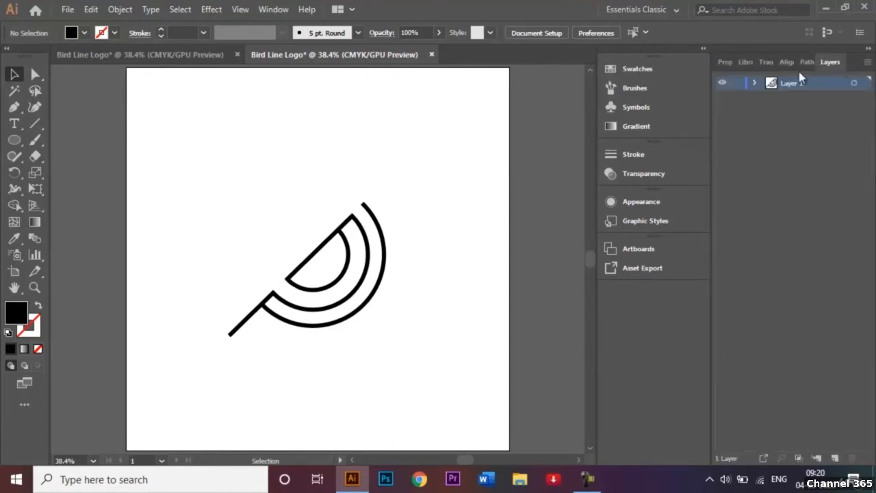
left_click(12, 143)
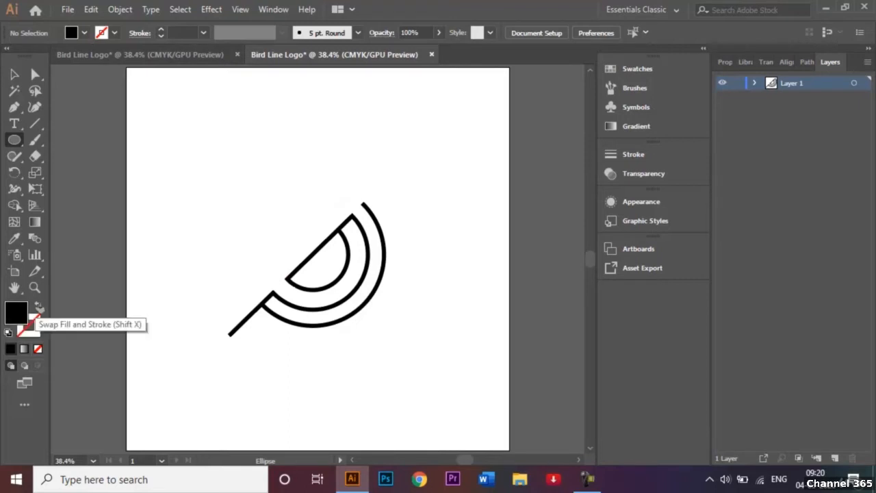
left_click(38, 308)
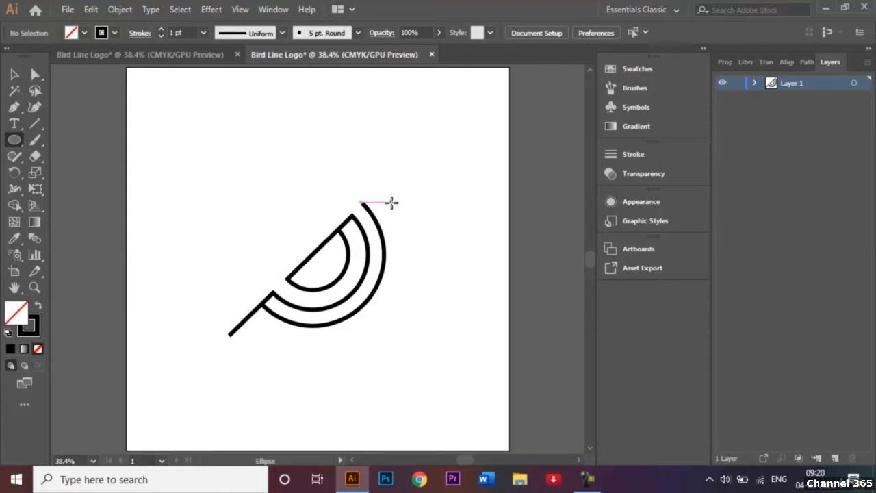
left_click_drag(391, 202, 418, 233)
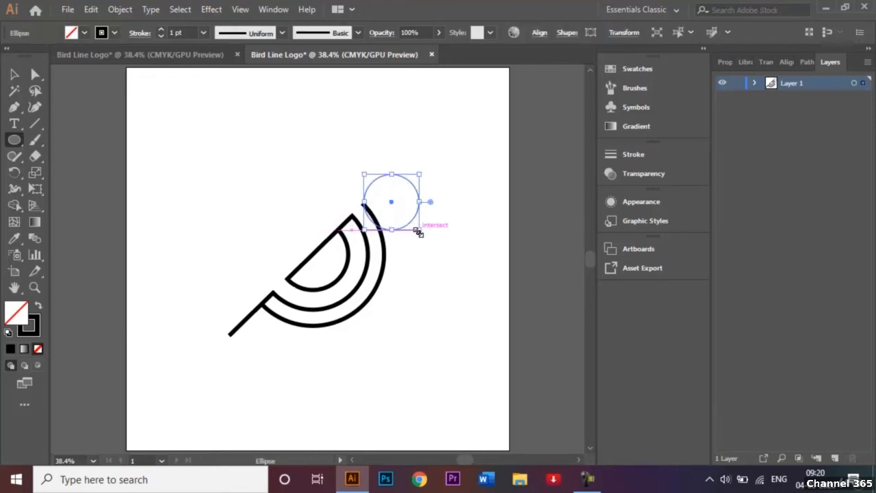
Step: Set the head circle's stroke weight to 10 pt and move it down and left over the outer arc's upper end
left_click(204, 33)
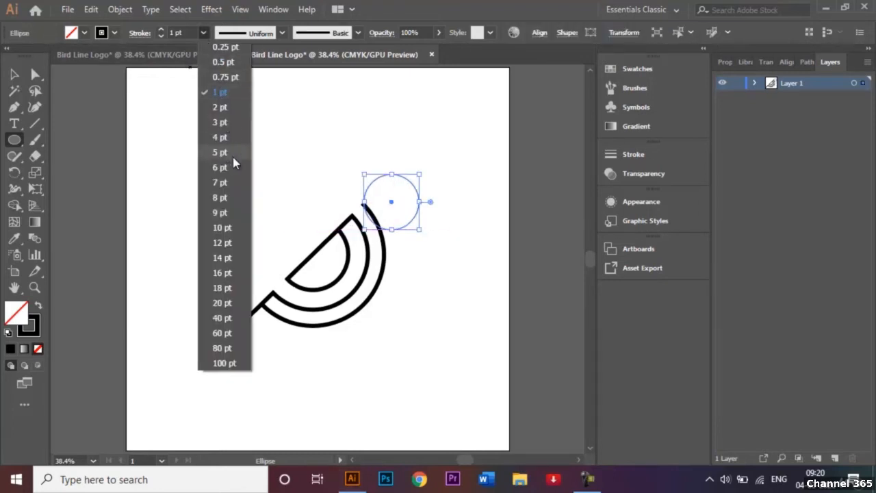
left_click(219, 227)
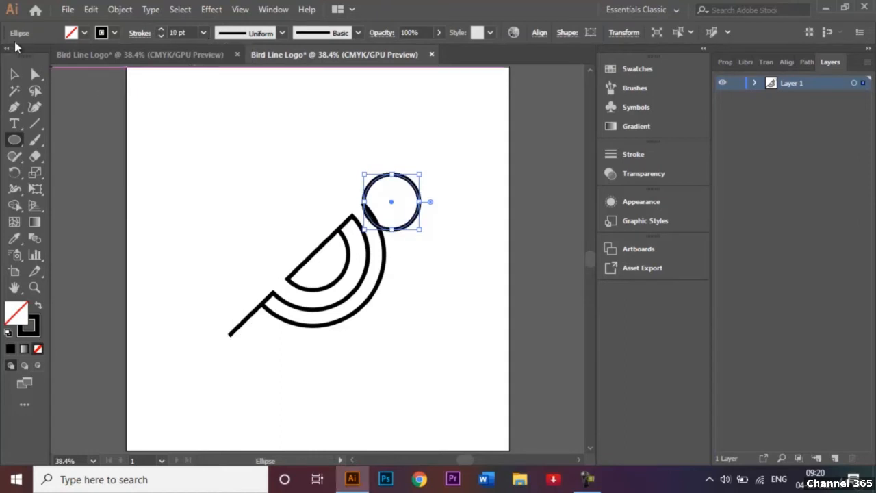
left_click(14, 74)
key("ctrl+equal")
key("ctrl+equal")
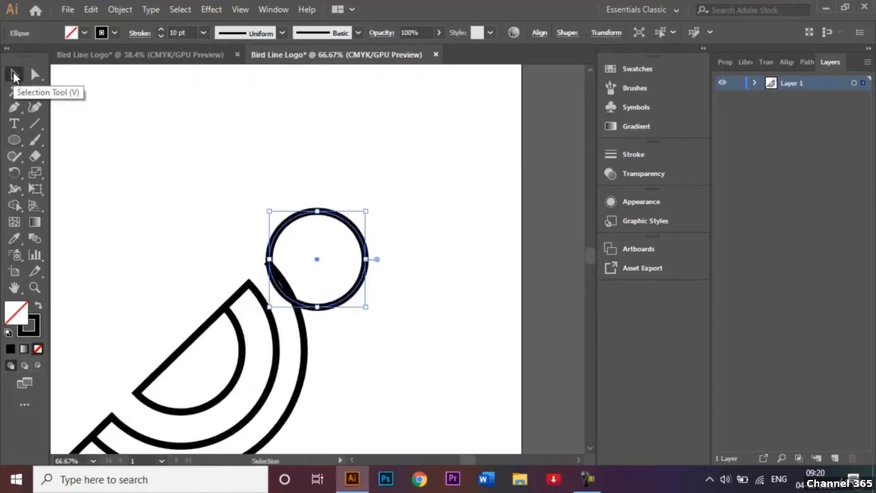
key("ctrl+equal")
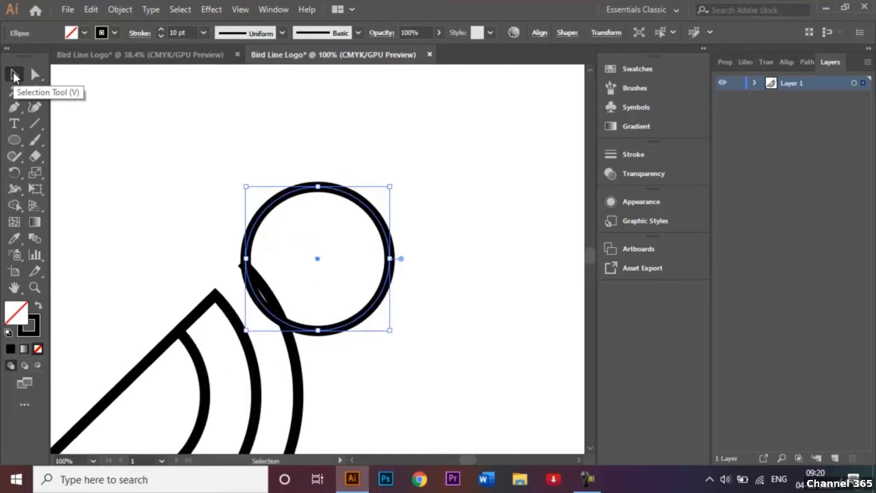
key("shift+Down")
key("shift+Left")
key("shift+Left")
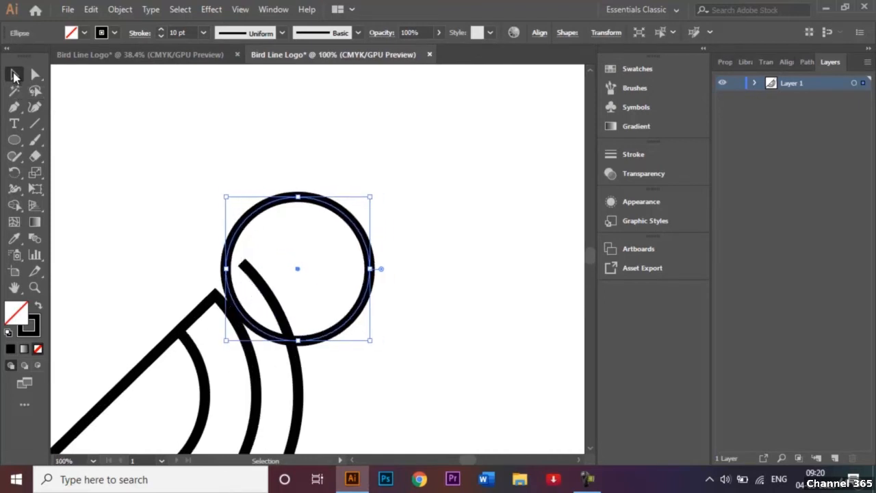
key("shift+Down")
key("shift+Down")
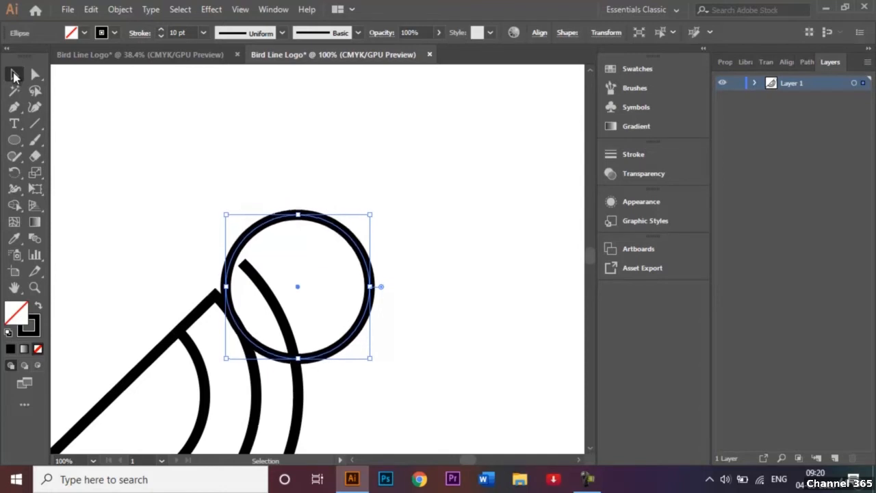
Step: Nudge the head circle slightly down and right so its edge meets the outer arc's upper end
key("Down")
key("Down")
key("Down")
key("Down")
key("Down")
key("Right")
key("Right")
key("Right")
key("Right")
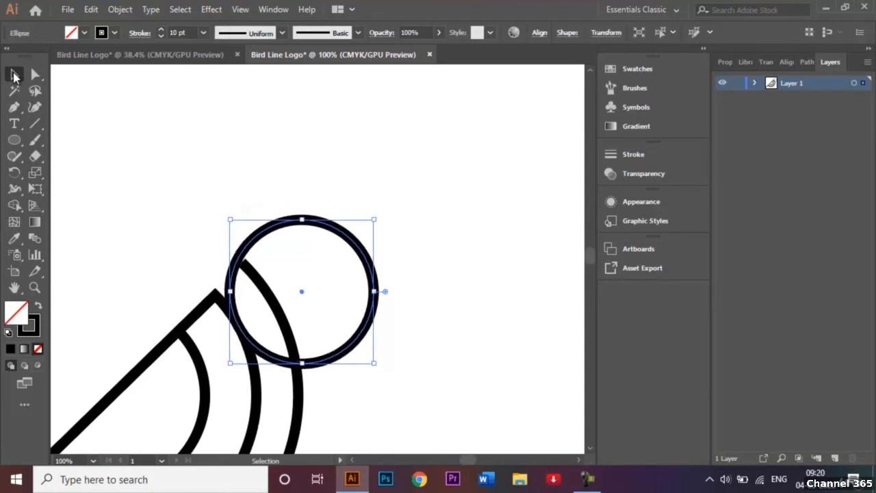
key("Down")
key("Down")
key("Down")
key("Down")
key("Down")
key("Down")
key("Down")
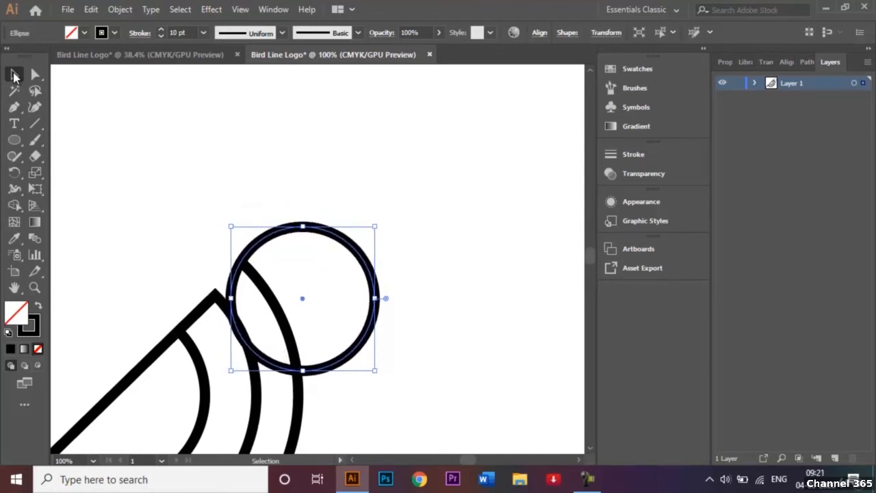
key("Right")
key("Right")
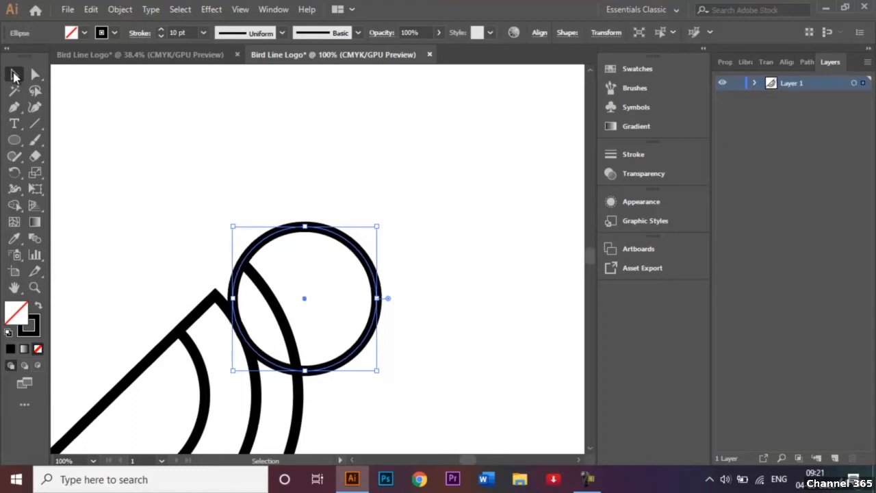
Step: Shift the head circle slightly farther down to refine its alignment with the middle and outer arcs, and deselect it
left_click(314, 145)
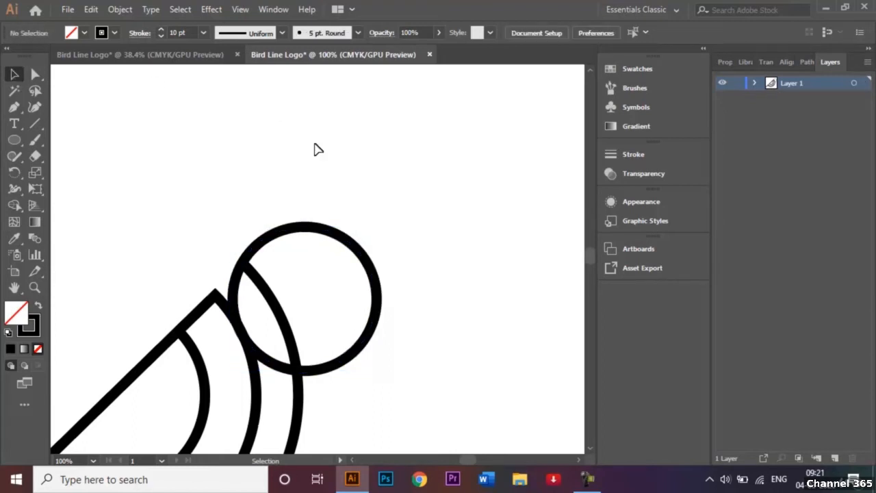
left_click(259, 254)
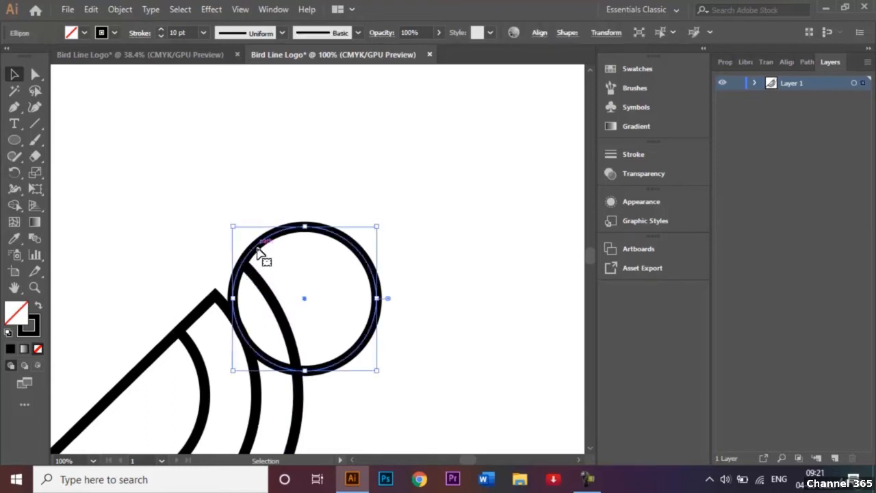
left_click_drag(258, 248, 260, 254)
key("Left")
key("Left")
key("Left")
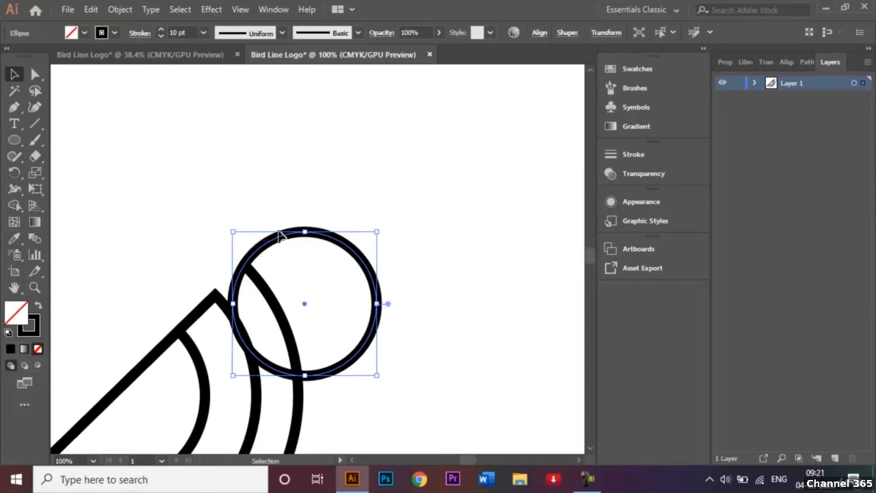
left_click(383, 211)
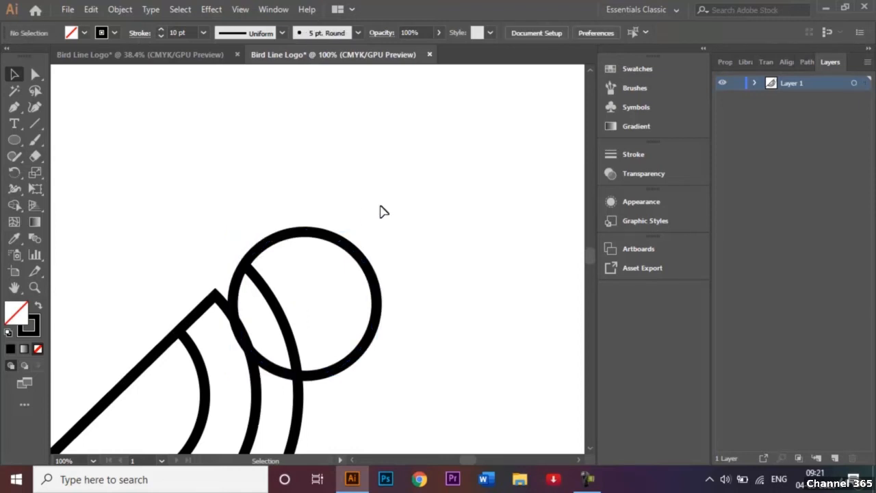
Step: Draw an unfilled 2 pt gray curve with the Pen tool along the outer arc, crossing through the head circle
left_click(14, 109)
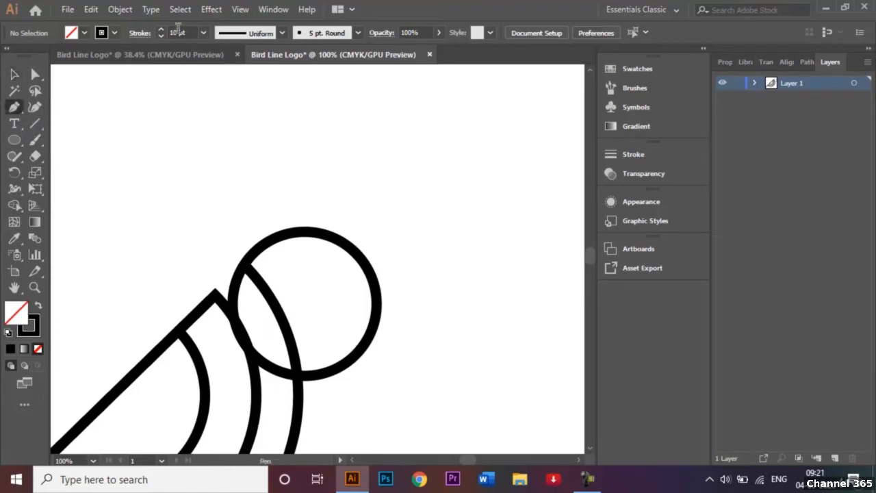
left_click(116, 33)
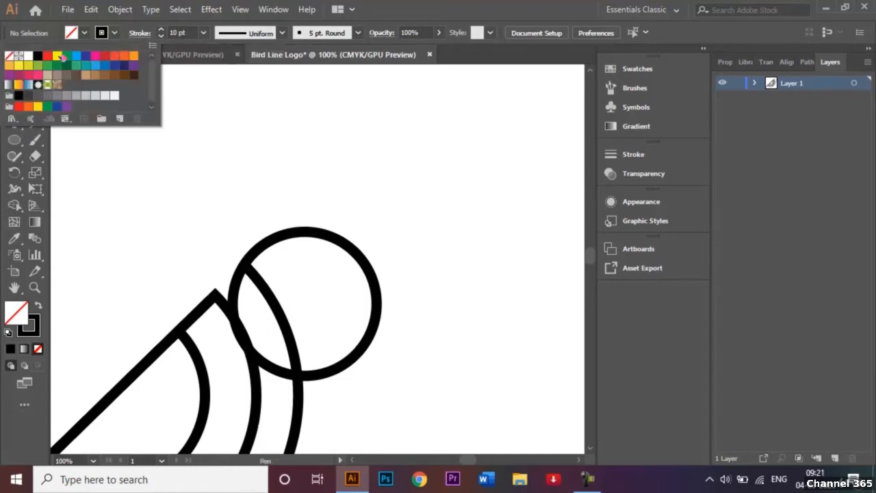
left_click(47, 95)
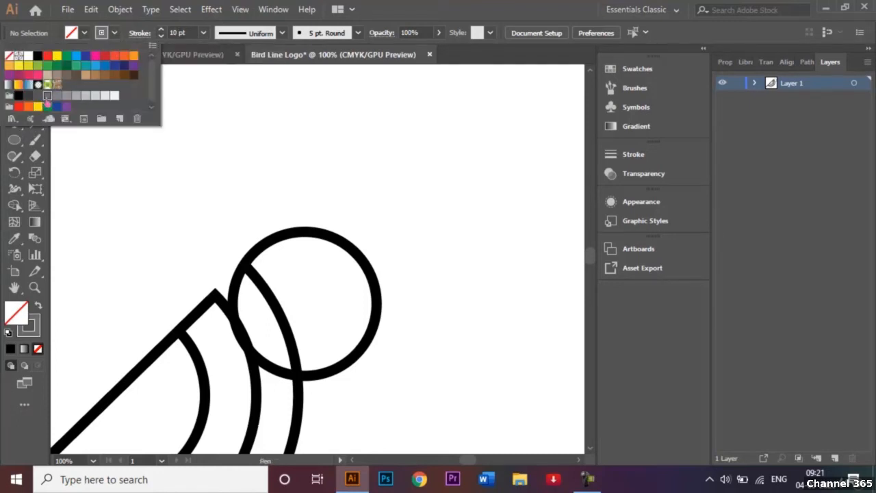
left_click(203, 33)
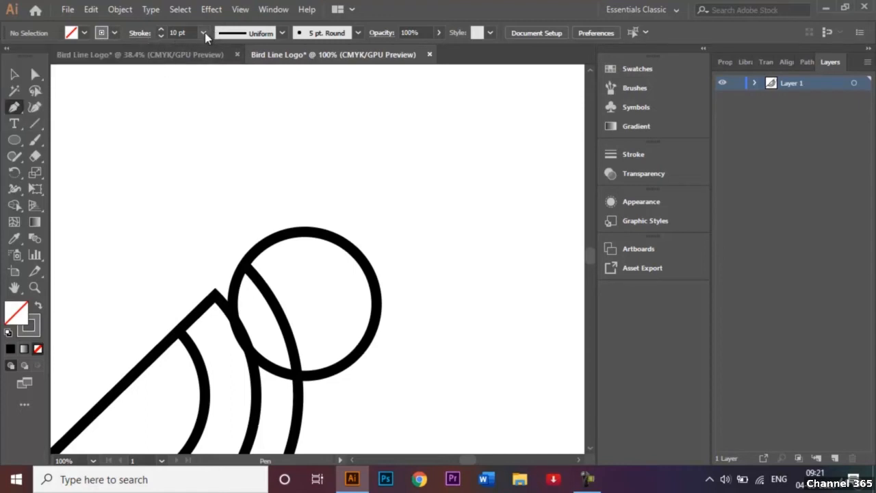
left_click(203, 33)
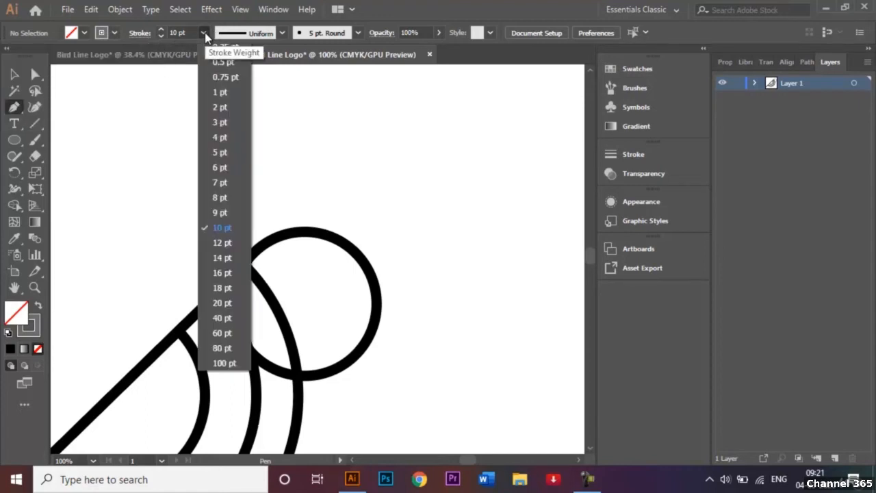
left_click(225, 108)
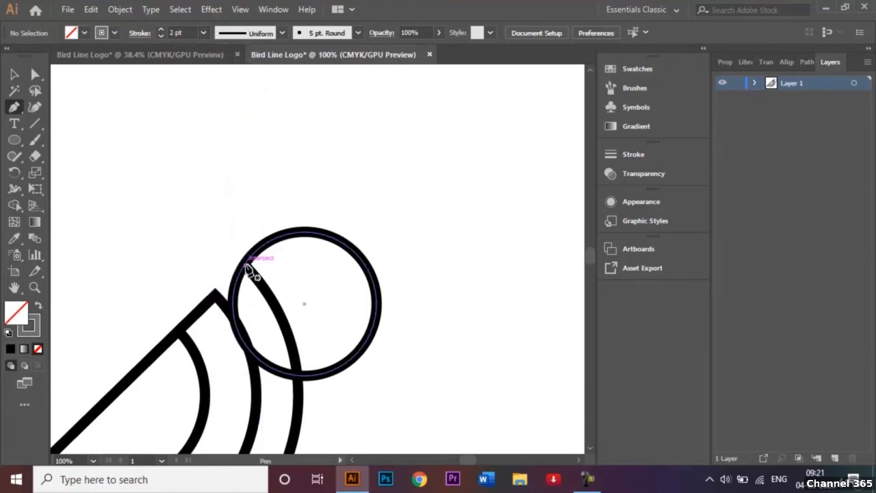
left_click(232, 255)
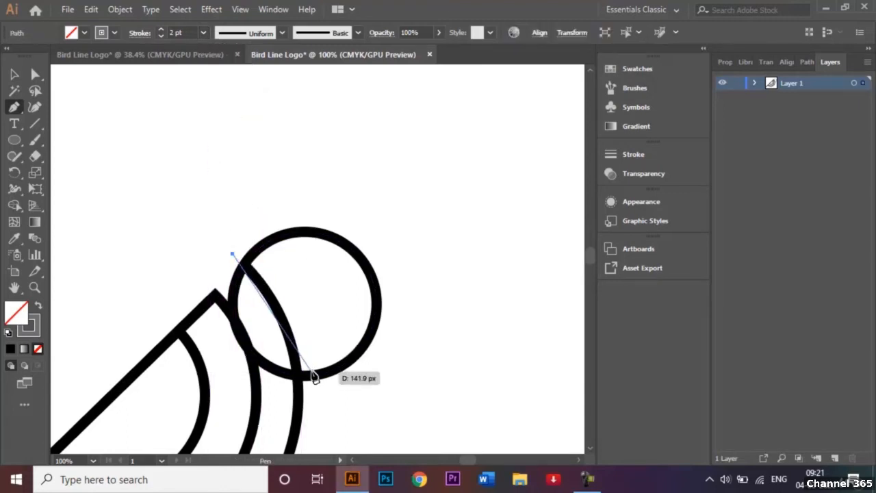
left_click_drag(301, 410, 298, 295)
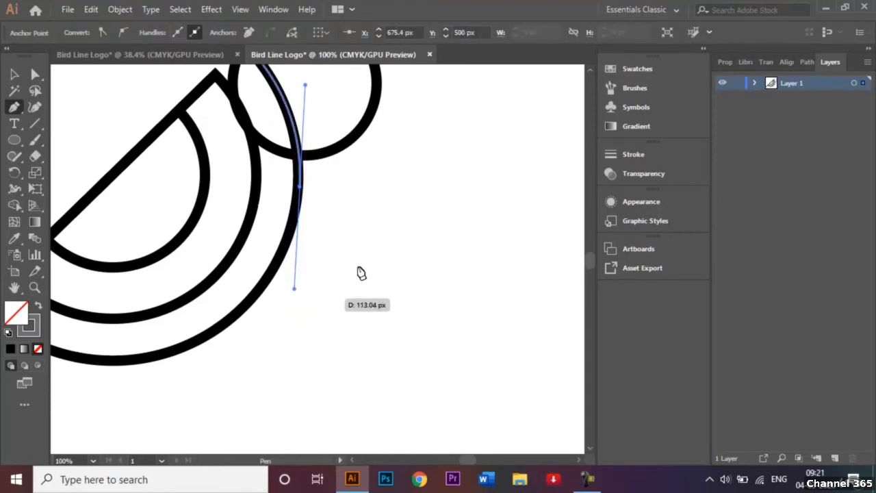
left_click(19, 73)
left_click(354, 286)
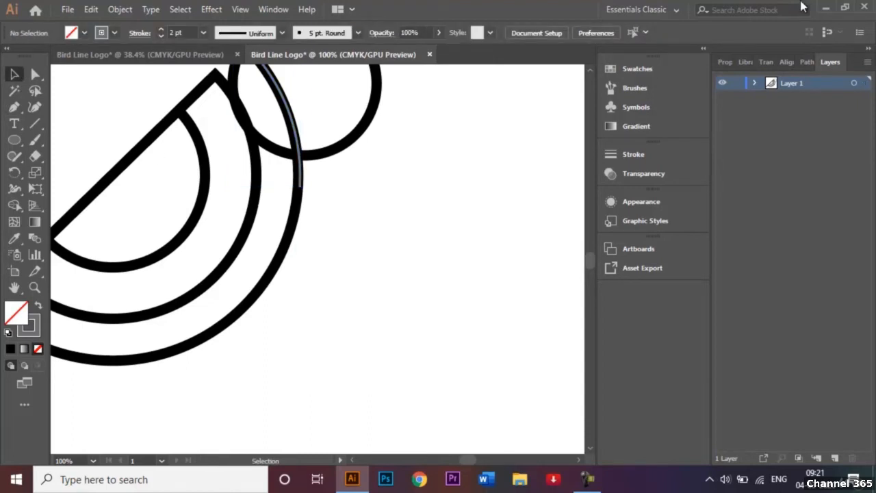
Step: Expand the head circle with both Fill and Stroke enabled
scroll(592, 76, "up", 3)
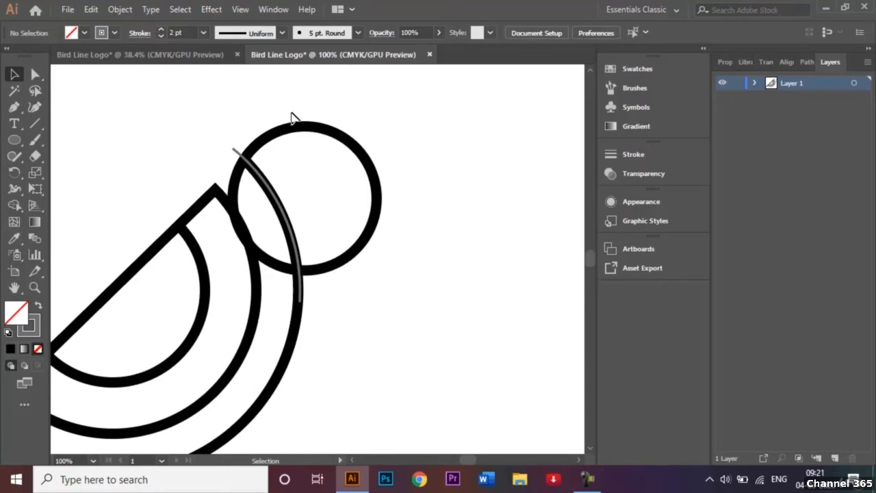
left_click(234, 151)
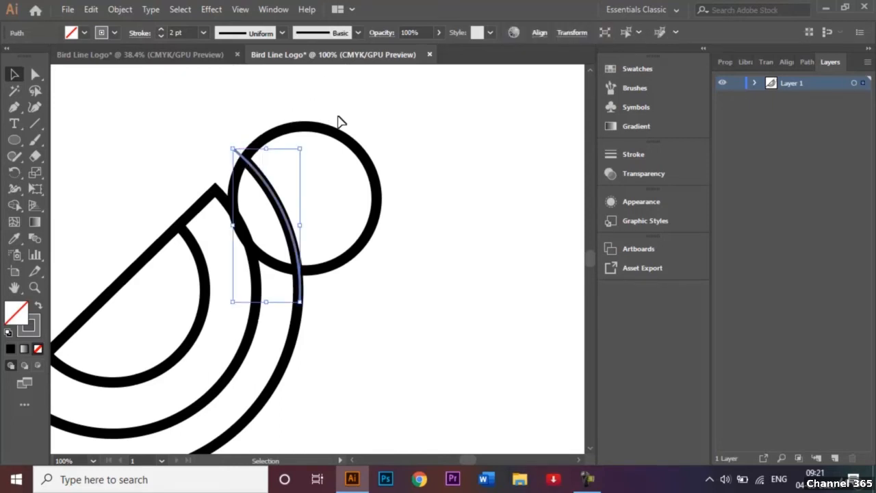
left_click(334, 139, "shift")
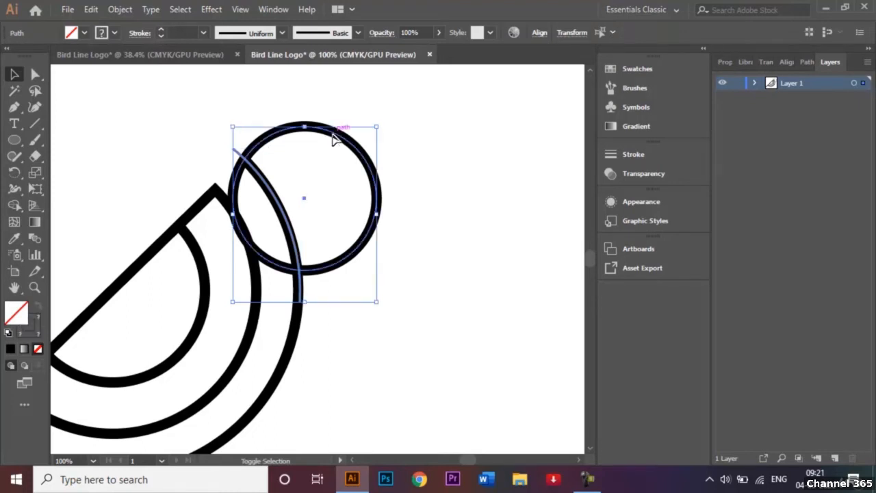
left_click(434, 139)
left_click(351, 148)
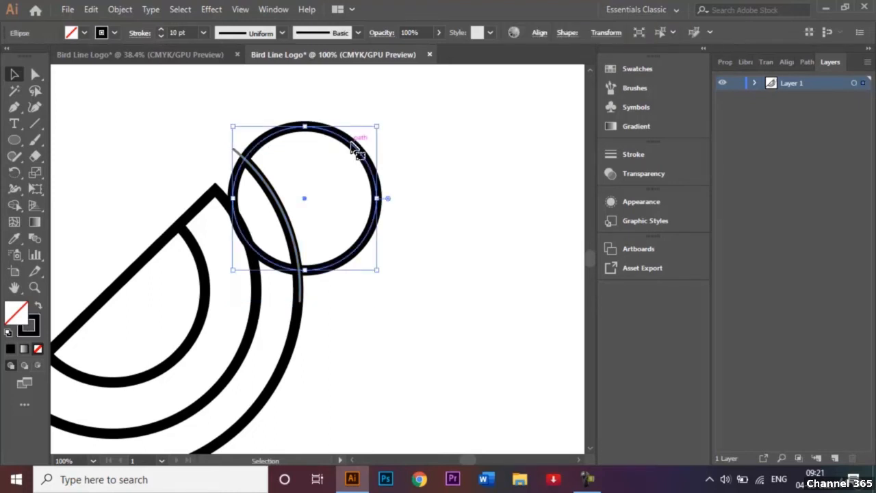
left_click(115, 9)
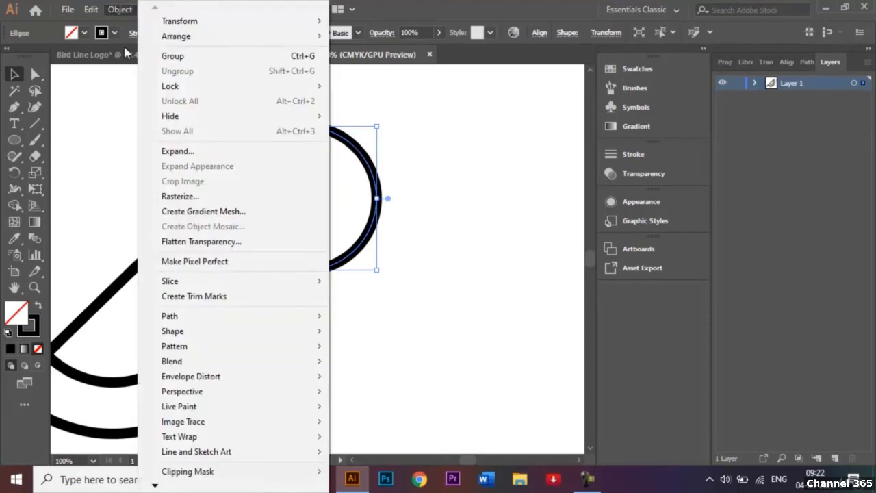
left_click(184, 149)
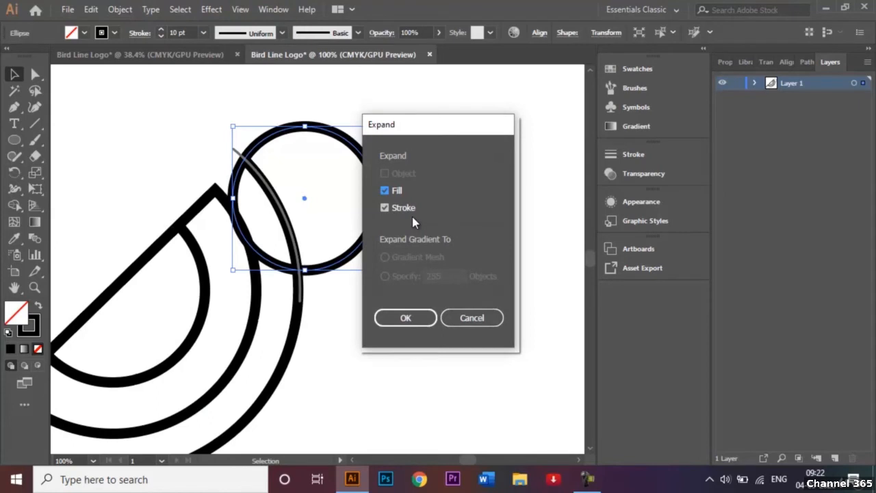
left_click(414, 318)
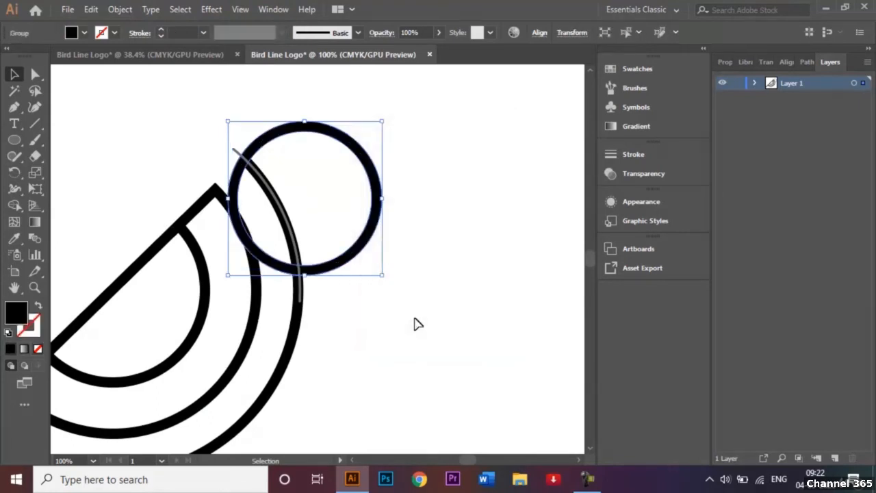
Step: Select the expanded head circle together with the gray curve and split them with Pathfinder's Divide
left_click(452, 322)
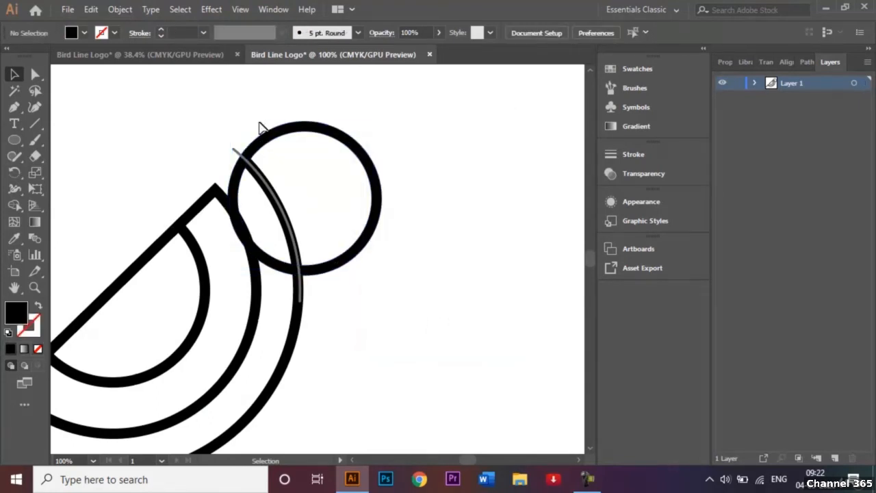
left_click(294, 130)
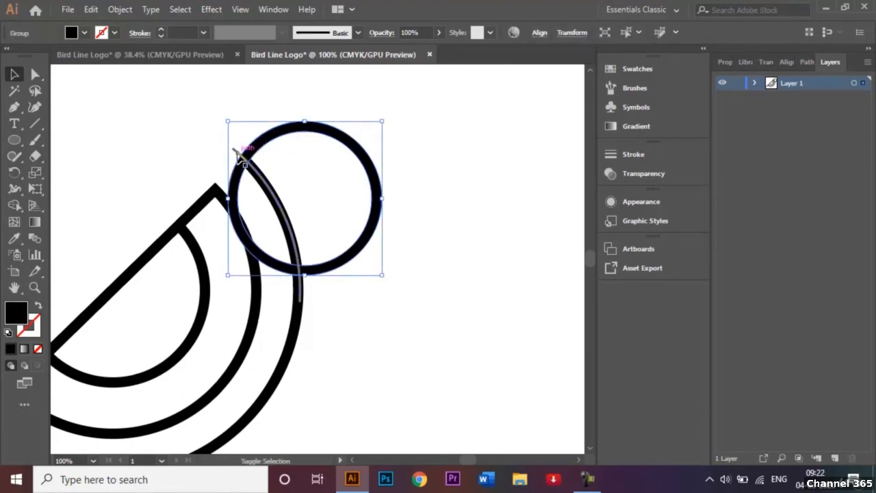
left_click(236, 152, "shift")
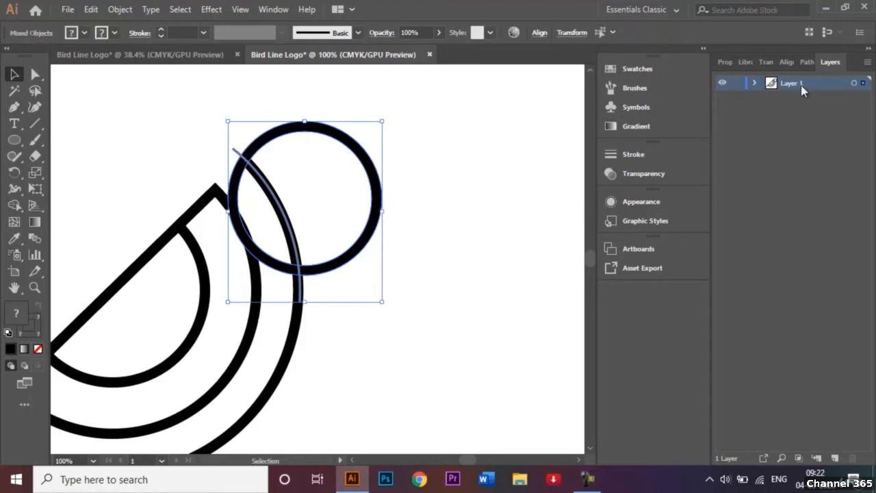
left_click(807, 62)
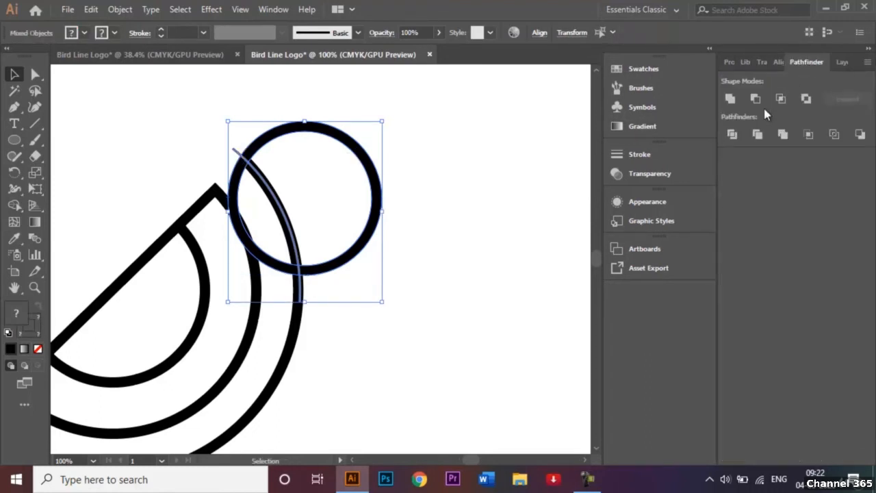
left_click(732, 135)
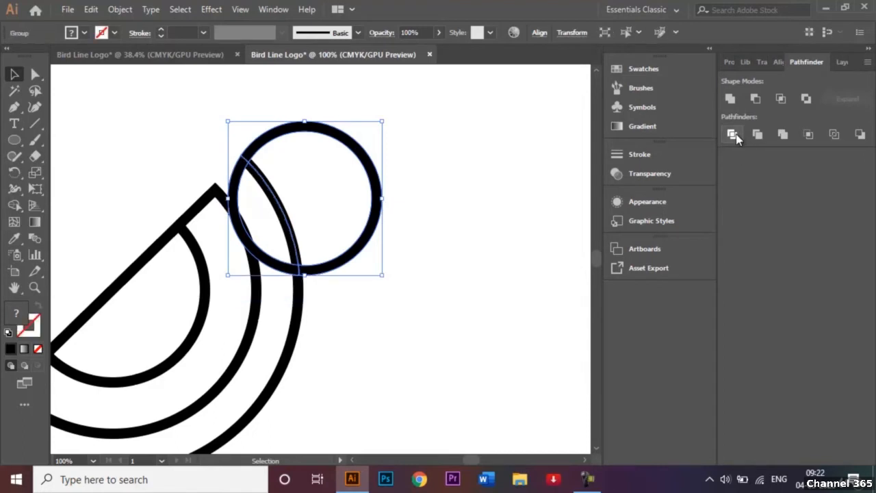
Step: Ungroup the divided head circle and delete the portion lying on the body side of the outer arc
right_click(375, 189)
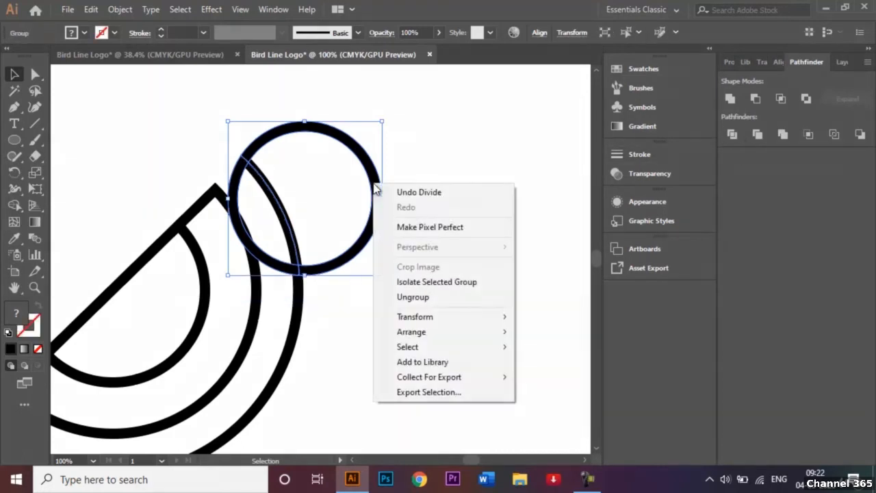
left_click(418, 299)
left_click(453, 307)
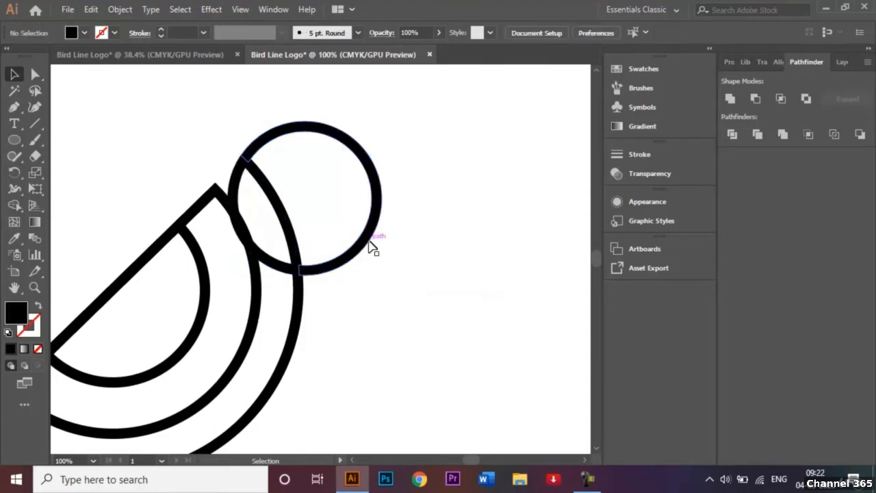
left_click(241, 188)
key("Delete")
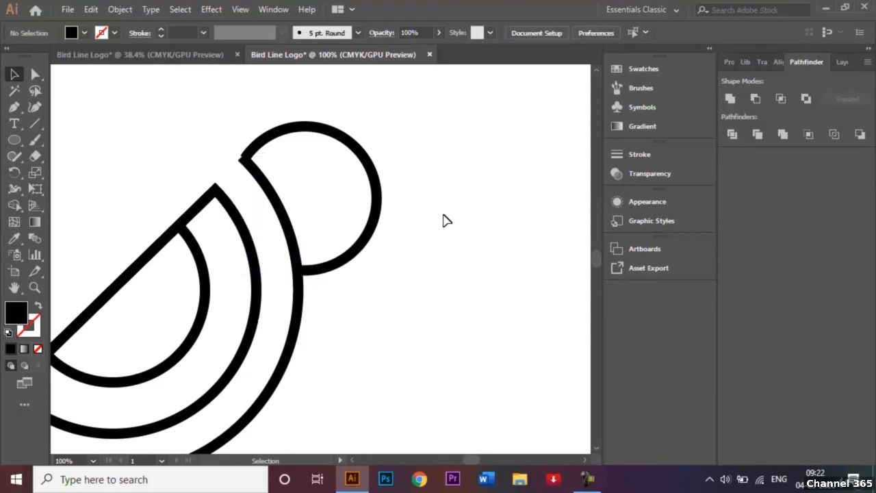
Step: Nudge the remaining head arc slightly left and down so its ends line up with the outer arc, and deselect it
left_click(283, 140)
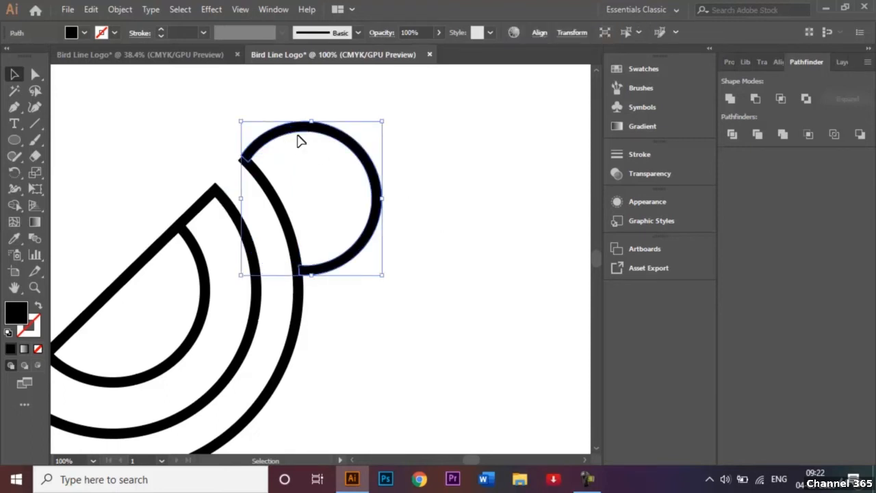
key("Left")
key("Left")
key("Down")
key("Down")
key("Down")
key("Down")
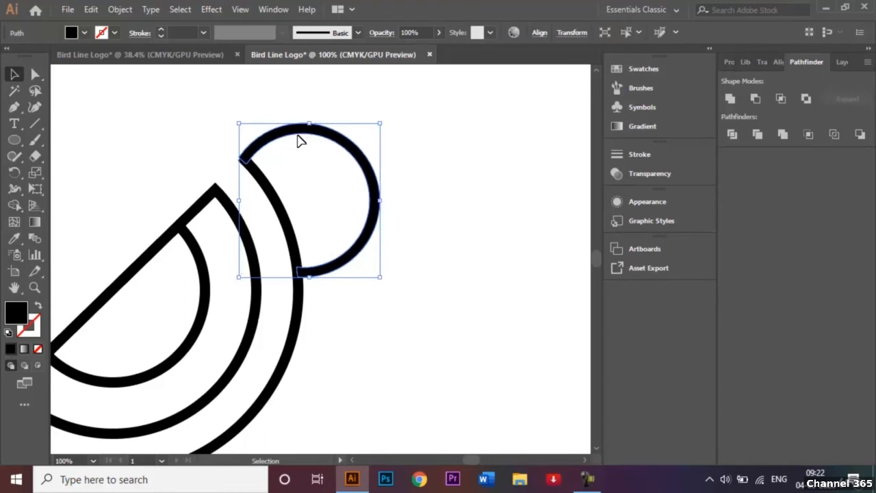
key("Down")
key("Left")
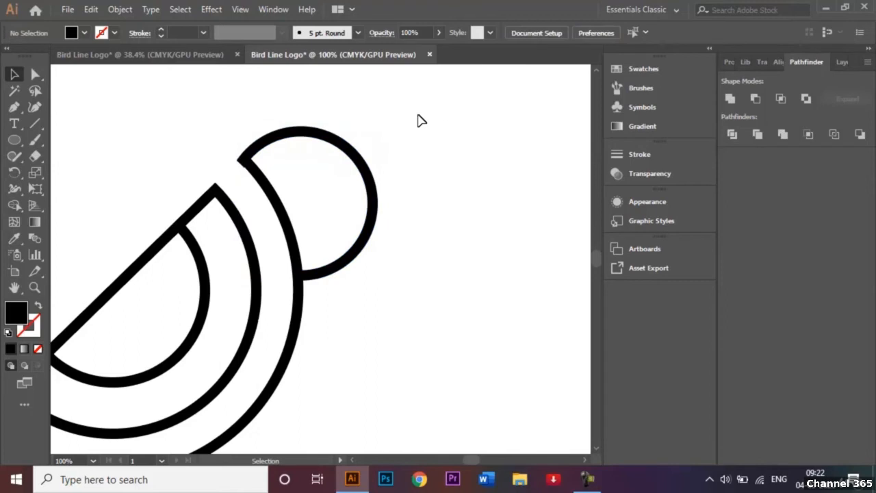
left_click(344, 150)
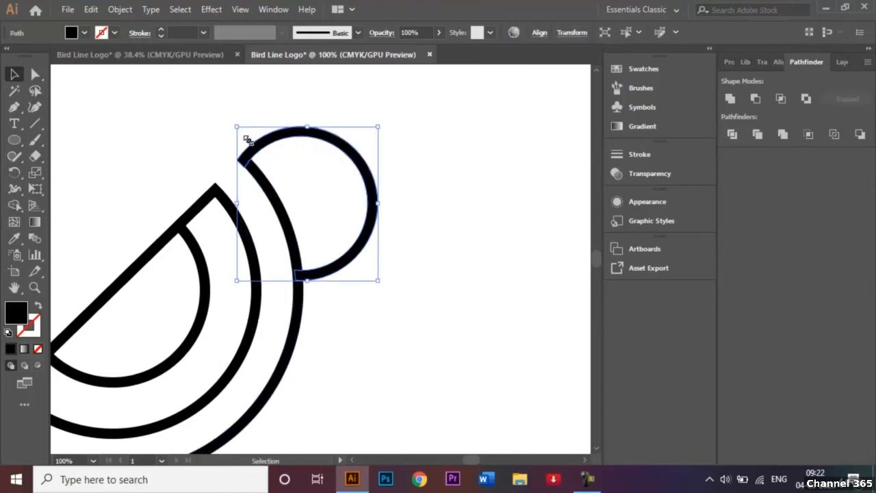
left_click(211, 129)
key("ctrl+plus")
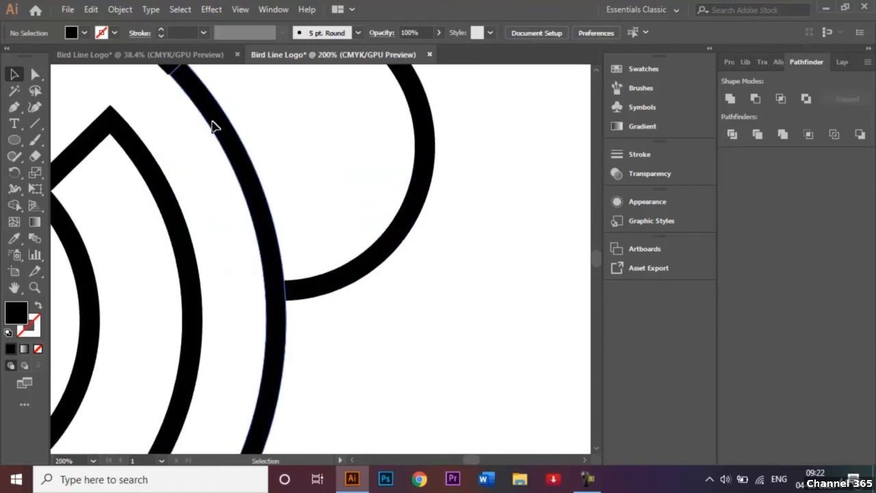
scroll(594, 76, "up", 1)
scroll(595, 77, "up", 4)
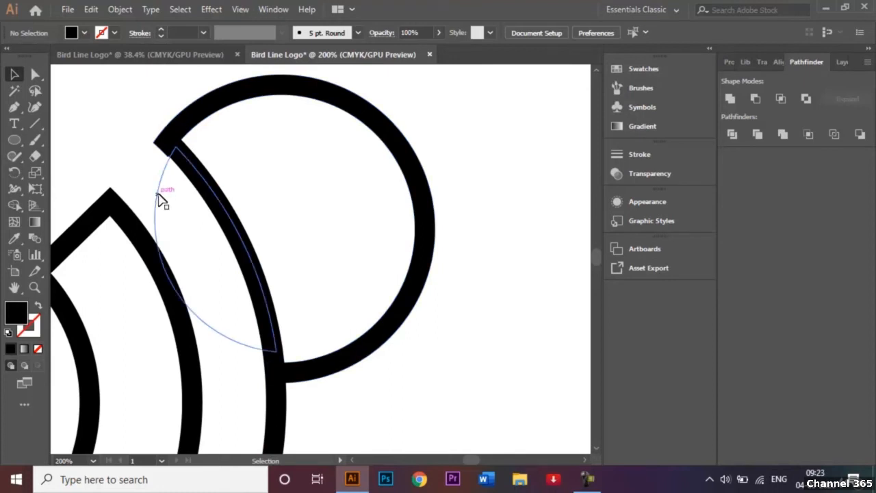
left_click(171, 142)
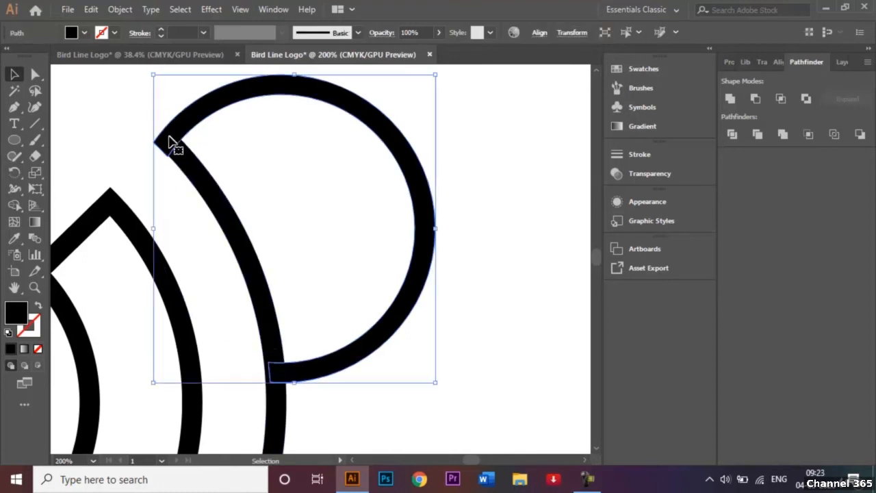
left_click(191, 158, "shift")
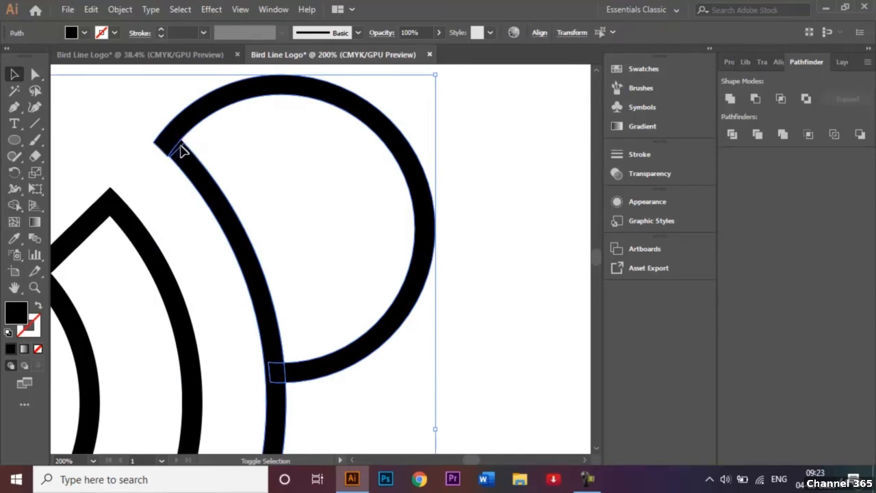
left_click(182, 151, "shift")
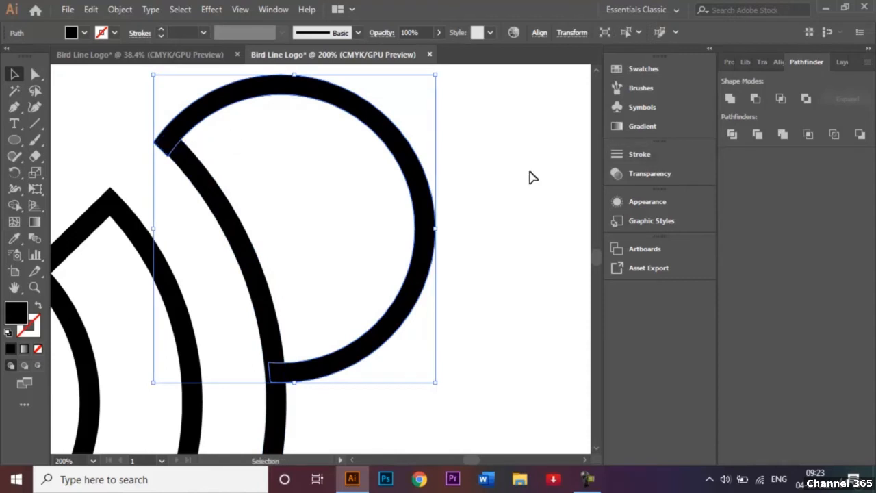
left_click(196, 171, "shift")
double_click(197, 171, "shift")
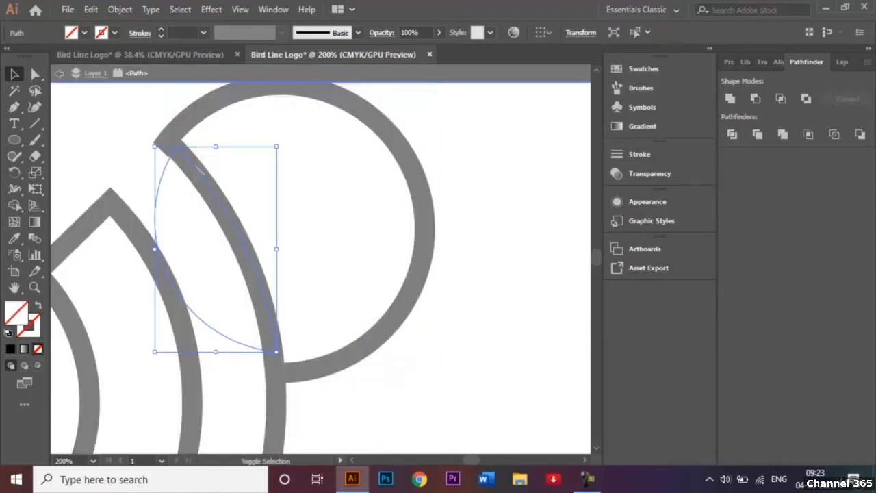
double_click(392, 181)
Step: Select the head arc together with the outer body arc, merge them with Pathfinder's Unite, and deselect the result
left_click(229, 114)
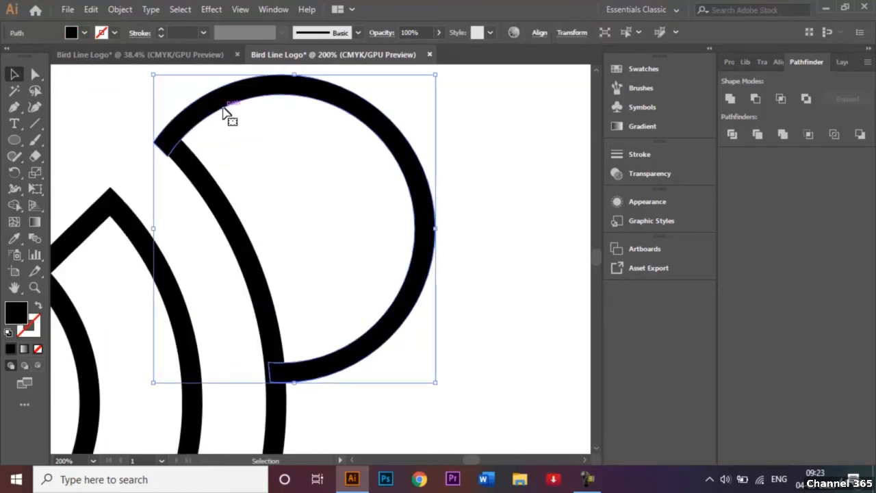
left_click(193, 160, "shift")
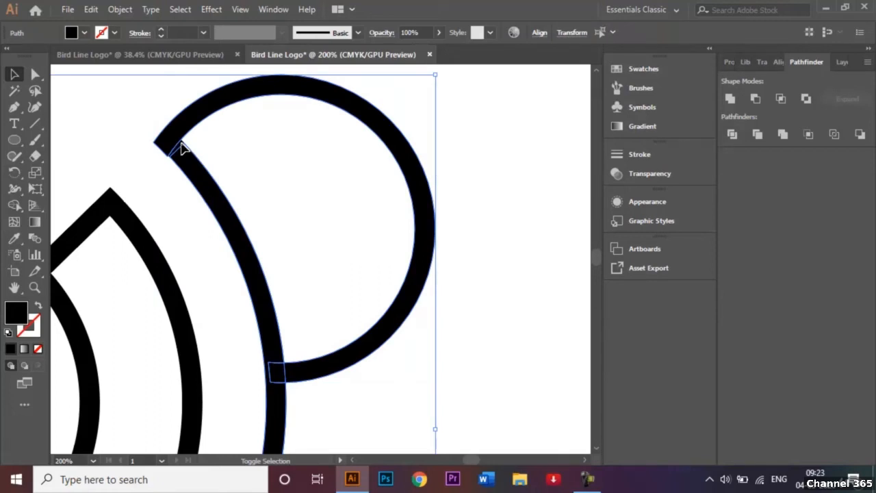
left_click(730, 100)
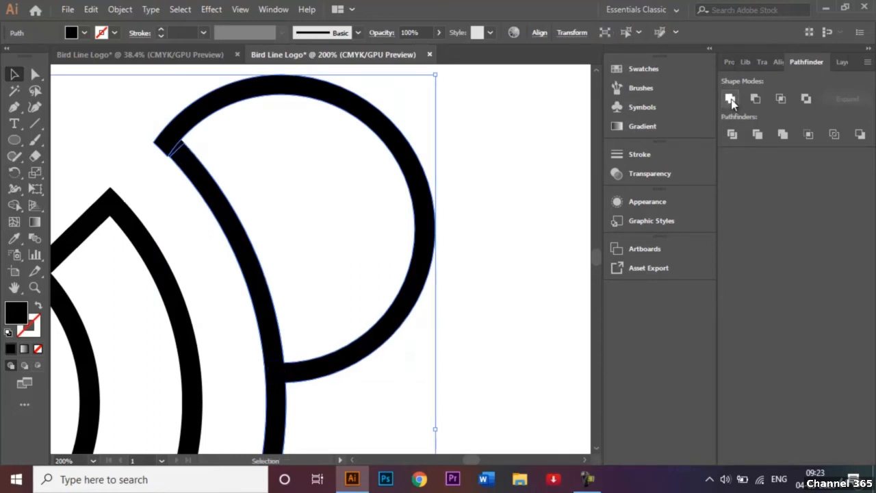
left_click(490, 204)
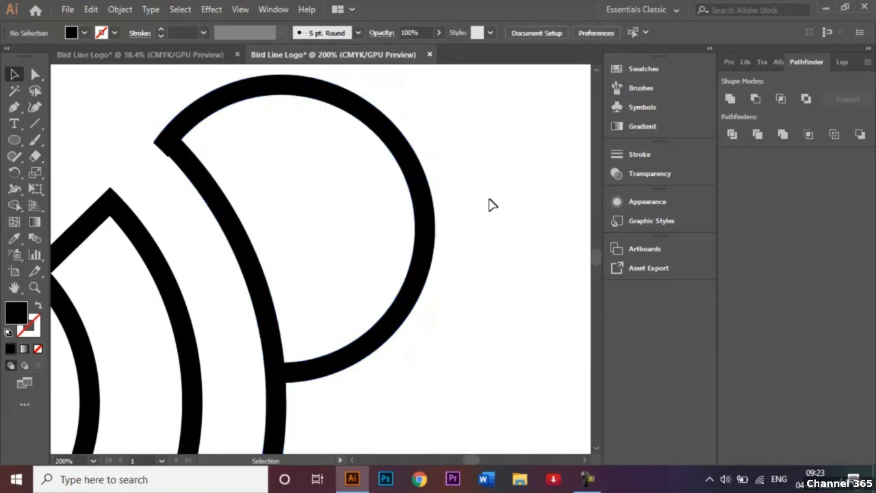
Step: Create a black-filled 5 × 5 px circle with the Ellipse tool in the empty area above the bird's tail
key("ctrl+0")
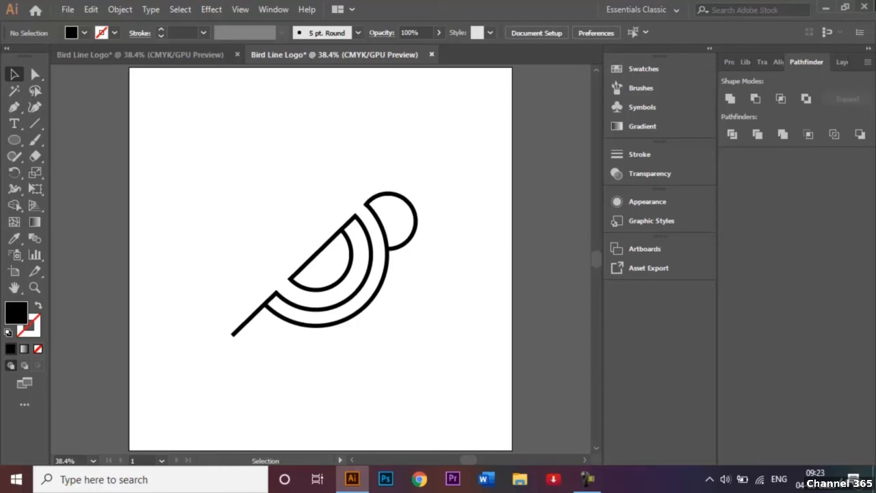
left_click(842, 61)
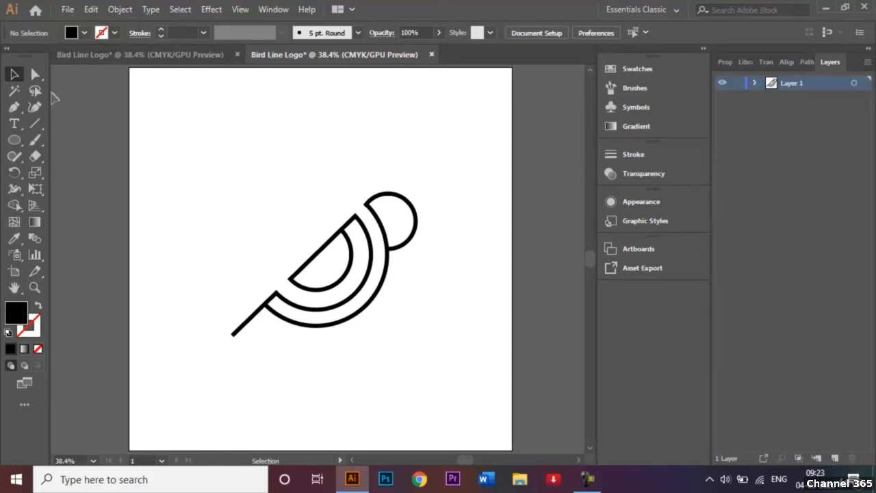
left_click(14, 140)
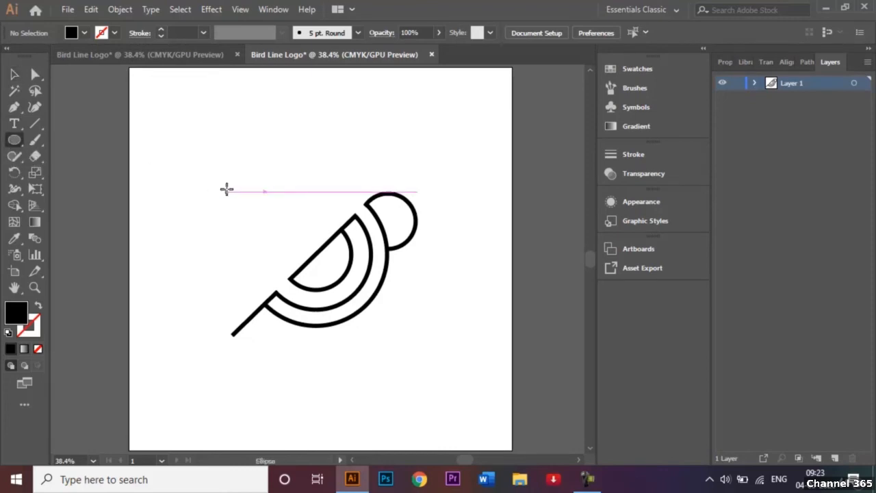
left_click(227, 191)
key("BackSpace")
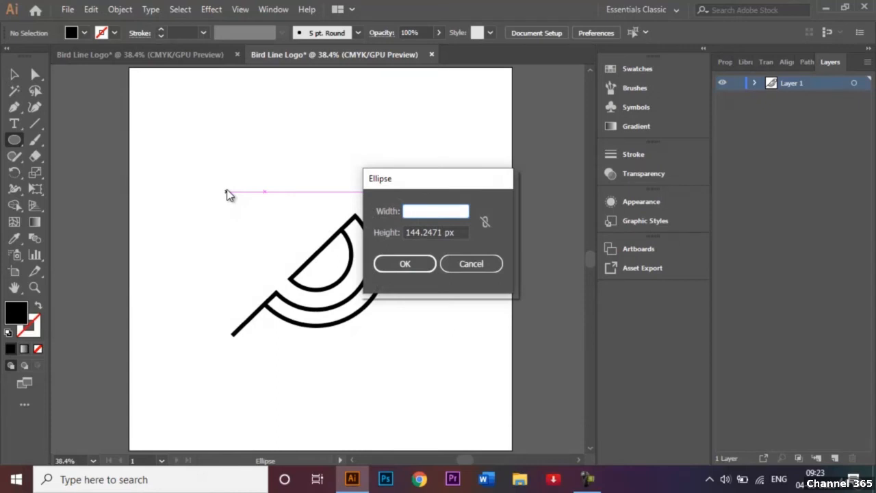
type("5")
left_click(442, 232)
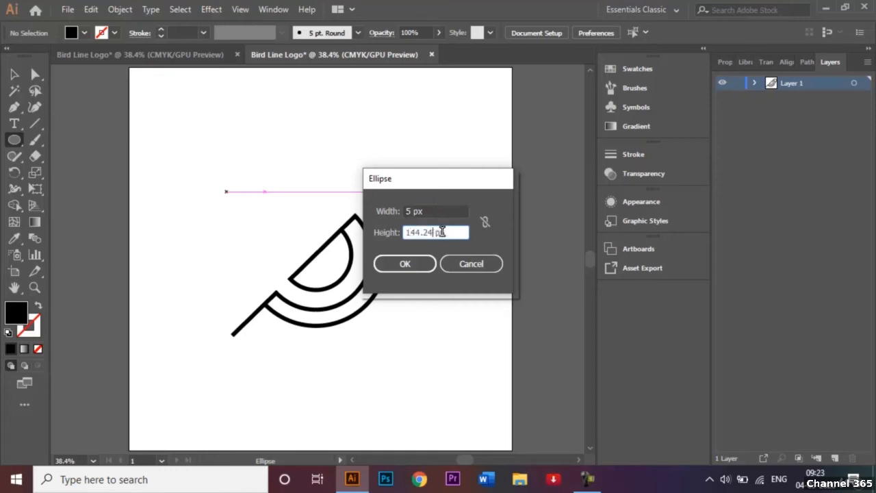
key("BackSpace")
type("5 px")
key("Return")
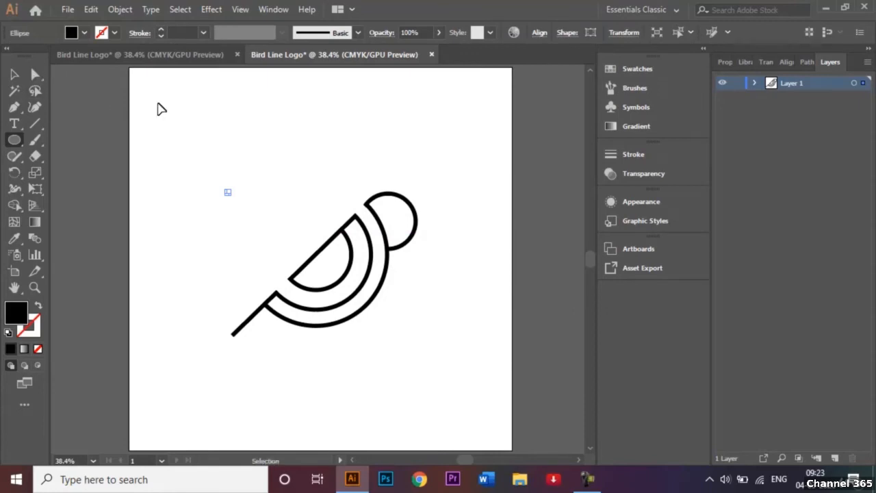
Step: Enlarge the small black circle slightly around its center, keeping it round
key("ctrl+plus")
key("ctrl+plus")
key("ctrl+plus")
key("ctrl+plus")
key("ctrl+plus")
key("ctrl+plus")
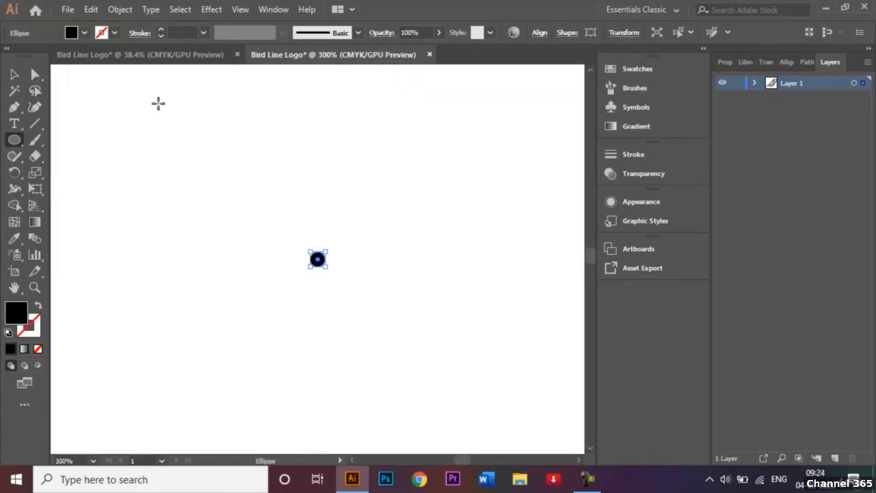
key("v")
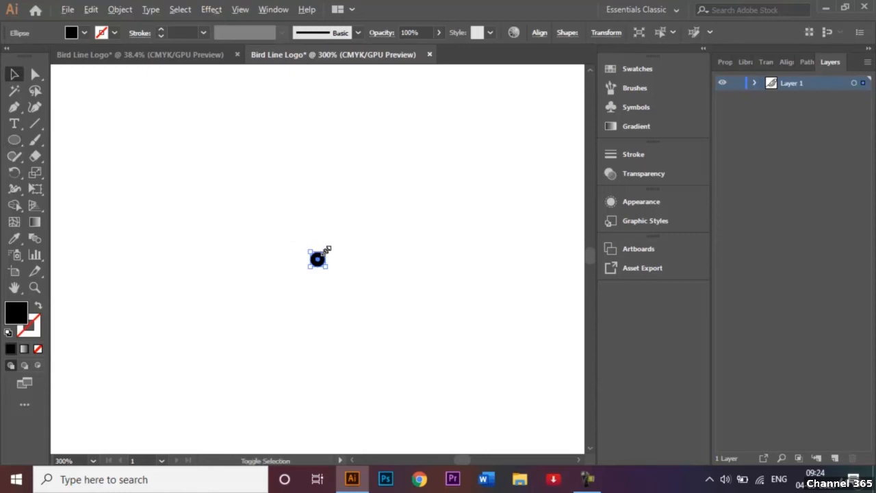
mouse_move(327, 250)
left_mouse_down()
mouse_move(340, 237)
mouse_move(336, 242)
left_mouse_up()
Step: Move the small black circle into the upper right part of the head, at about X 706 px, Y 365 px
key("ctrl+0")
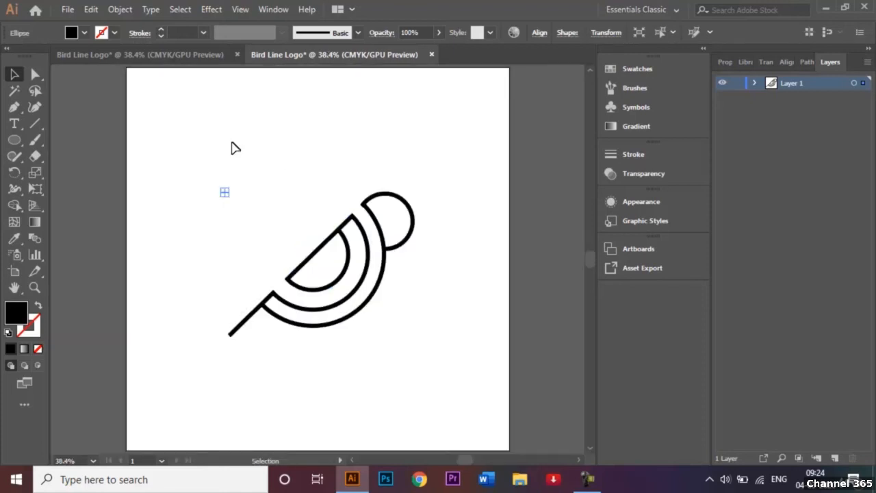
left_click(208, 147)
left_click_drag(212, 182, 395, 206)
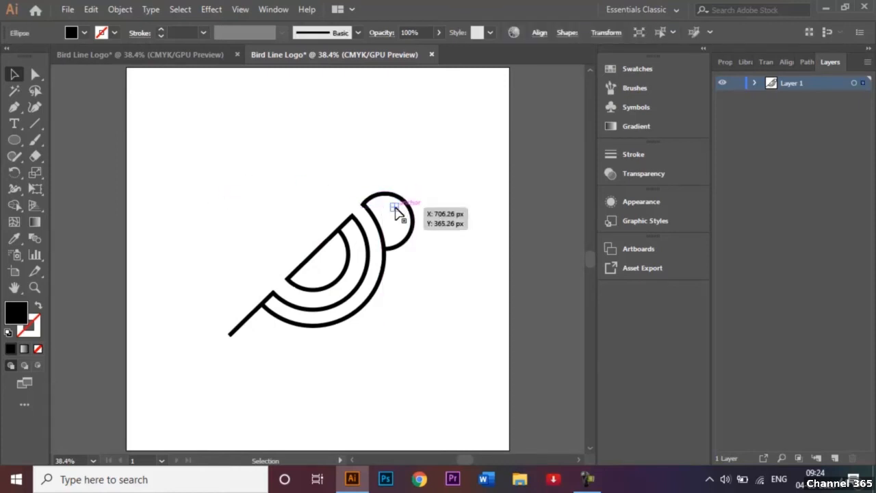
Step: Scale the black circle in the head around its center to about two and a half times its size as the eye, and deselect it
key("ctrl+equal")
key("ctrl+equal")
key("ctrl+equal")
key("ctrl+equal")
key("ctrl+equal")
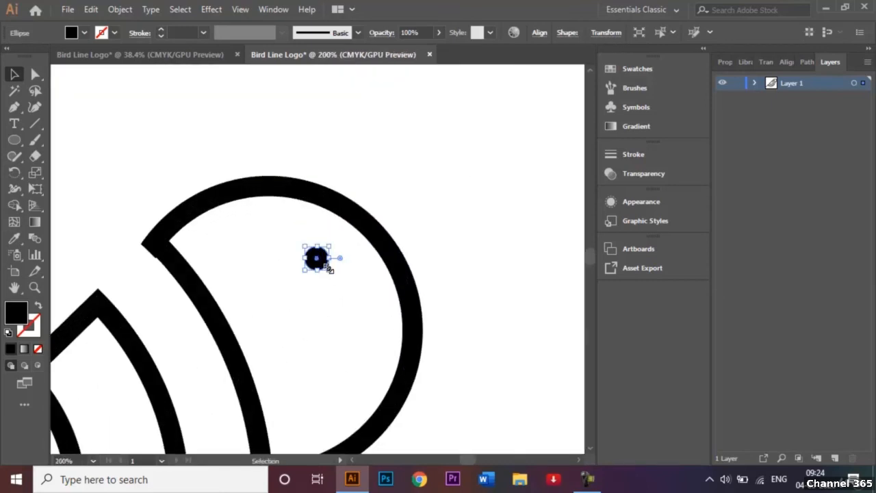
left_click_drag(329, 270, 347, 288)
left_click(486, 288)
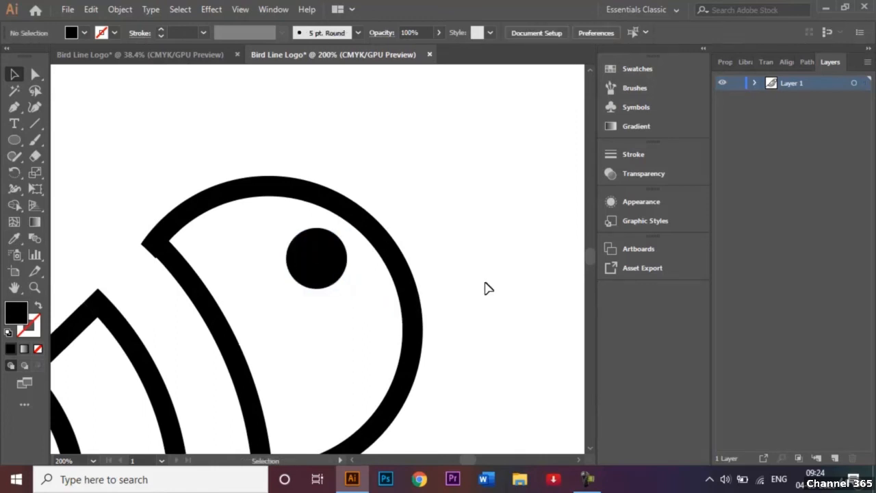
Step: Draw a closed black triangular beak with the Pen tool on the head's right edge, with corners at about (746, 380), (781, 423) and (737, 449) px
key("ctrl+0")
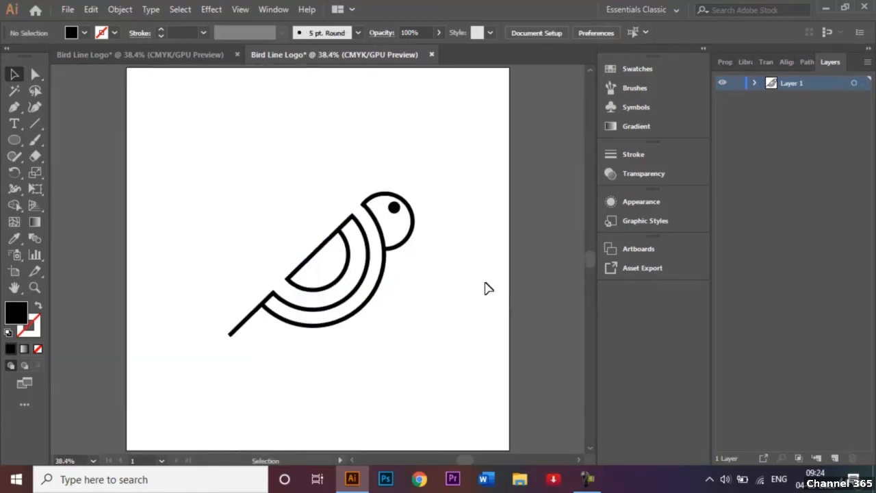
left_click(11, 110)
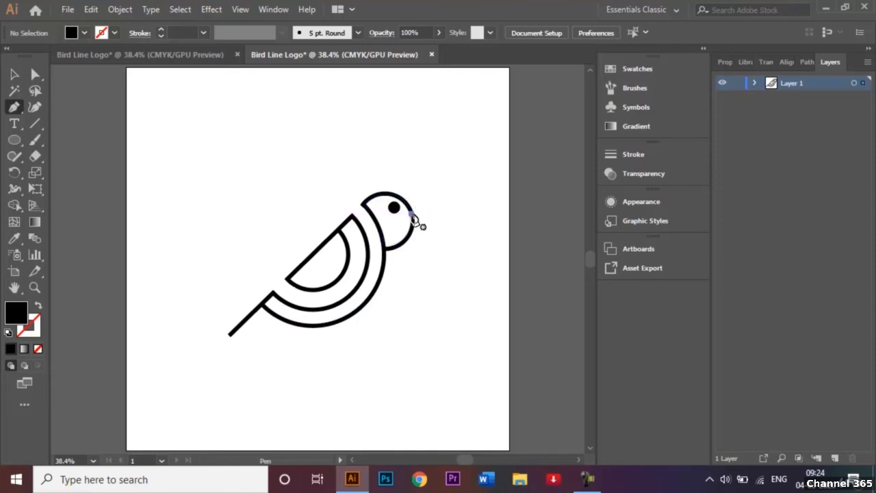
left_click(413, 217)
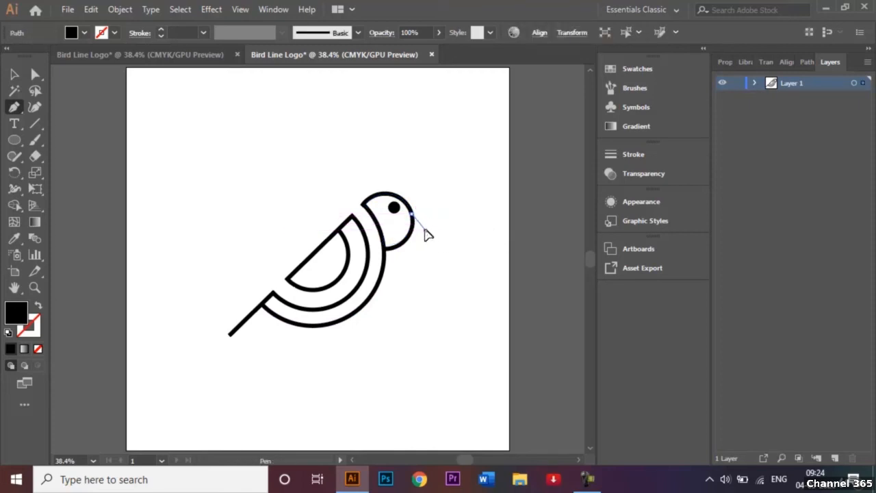
left_click(423, 233)
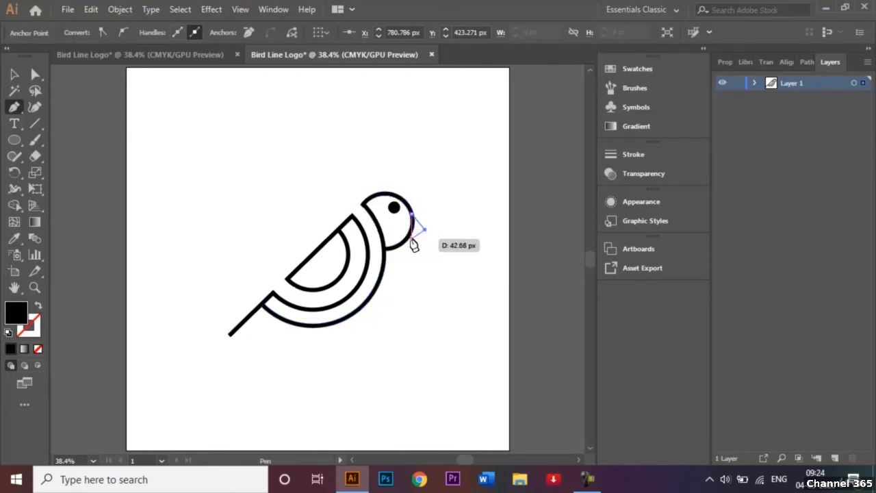
left_click(406, 239)
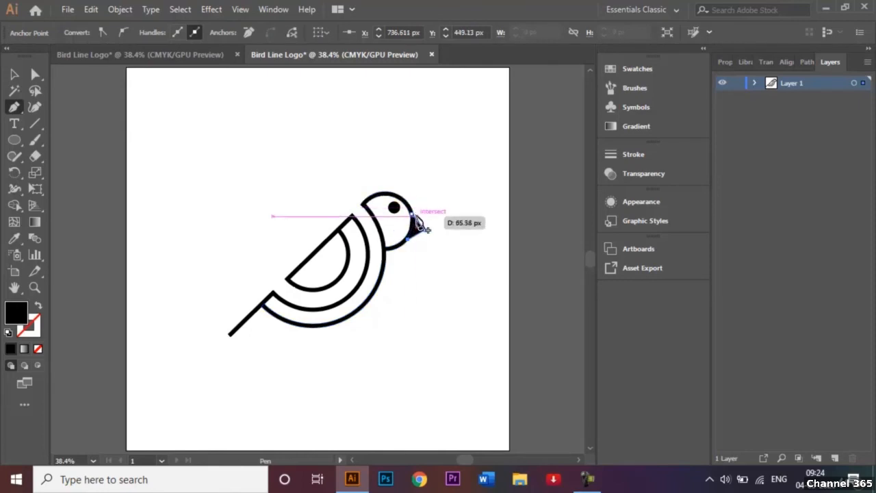
left_click(412, 214)
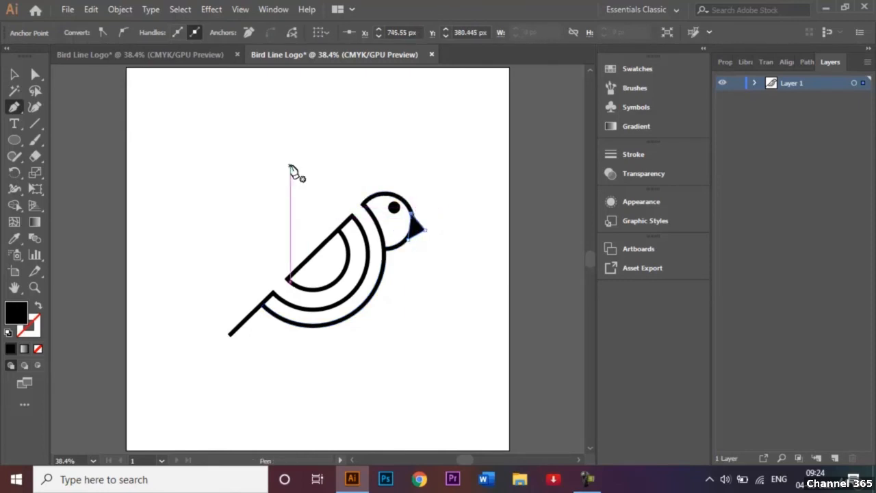
right_click(198, 161)
left_click(165, 120)
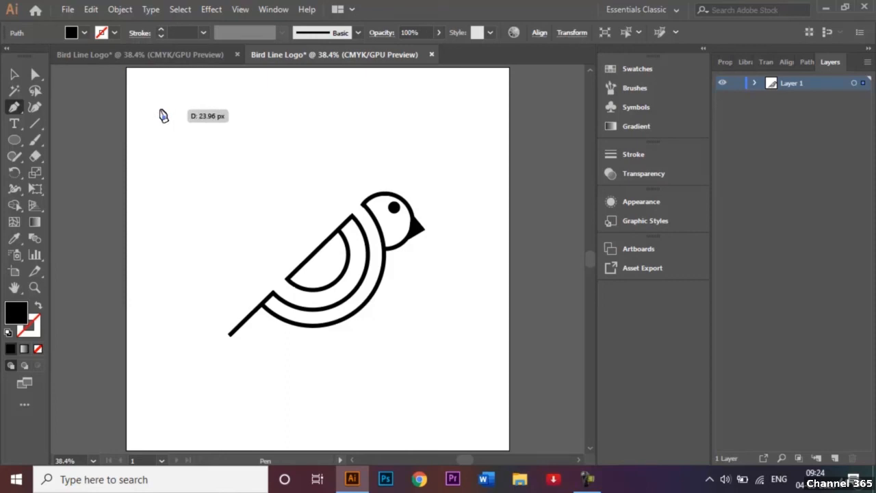
key("v")
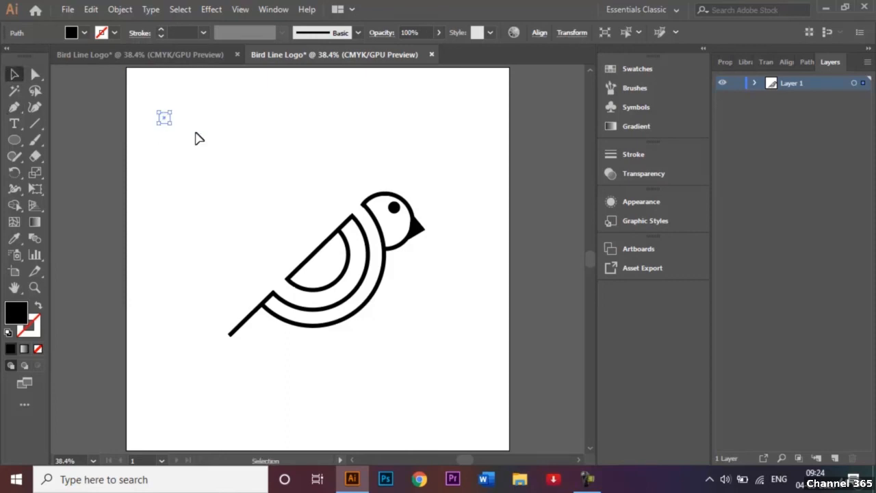
key("Delete")
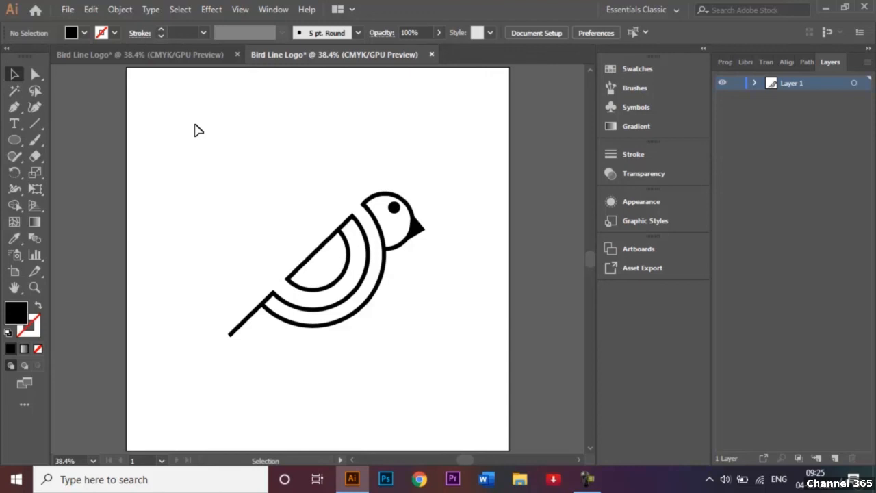
Step: Save the finished logo as Bird Line Logo.ai in the Udemy folder, in Adobe Illustrator format with the Illustrator CC version and PDF compatibility
left_click(70, 10)
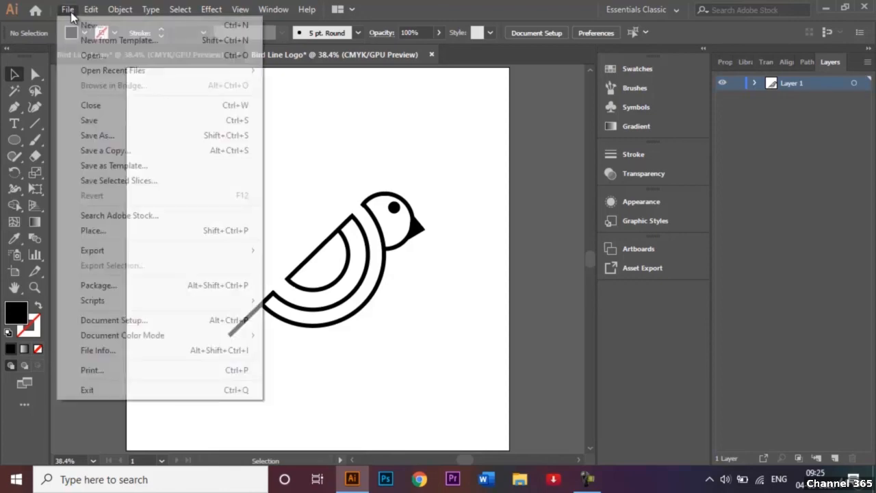
left_click(106, 135)
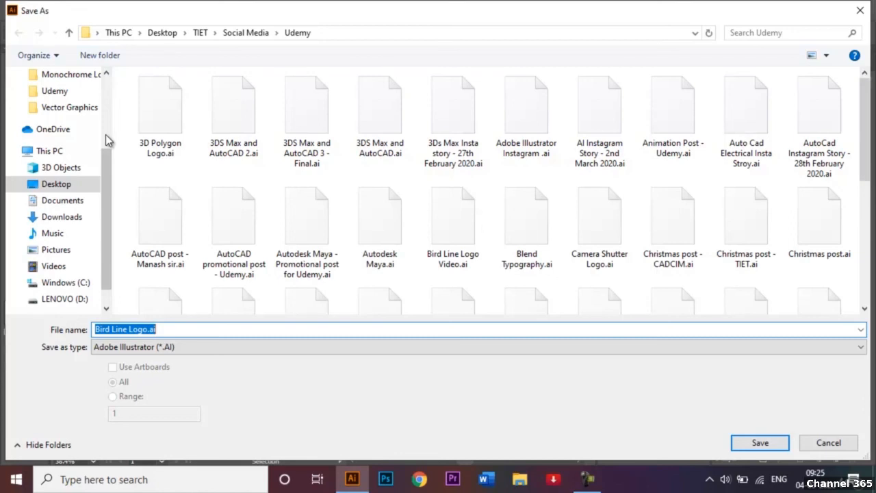
left_click(757, 444)
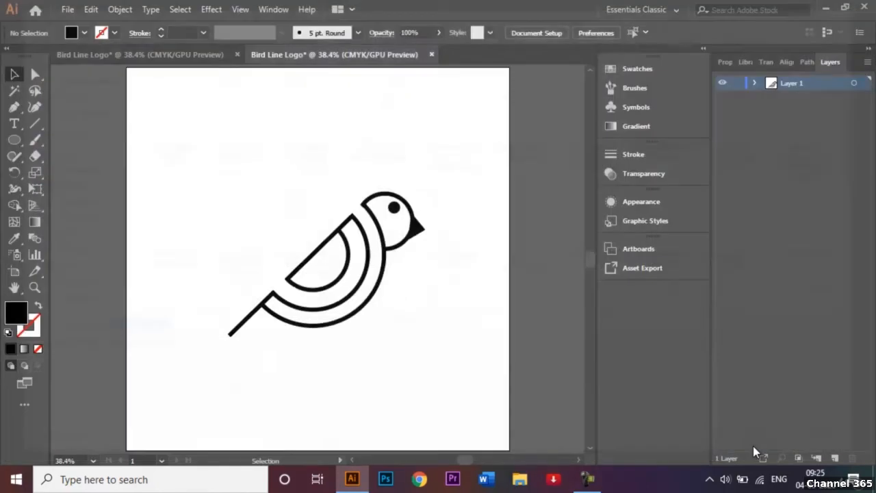
left_click(508, 429)
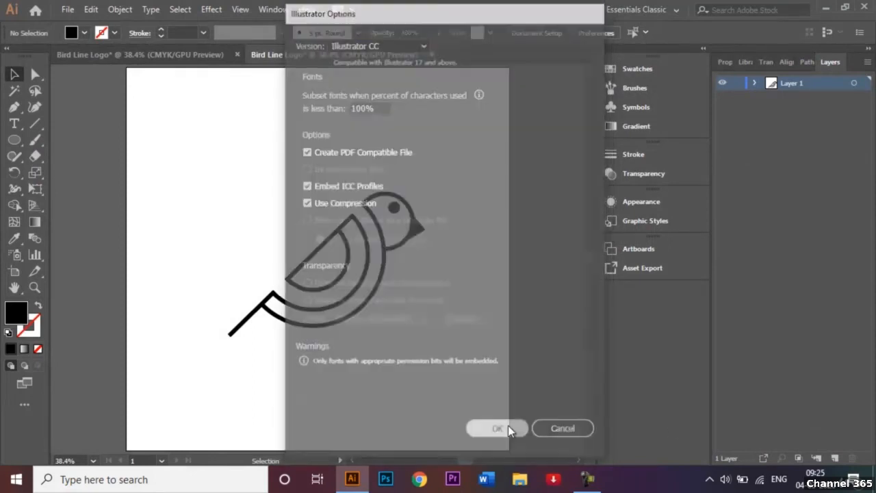